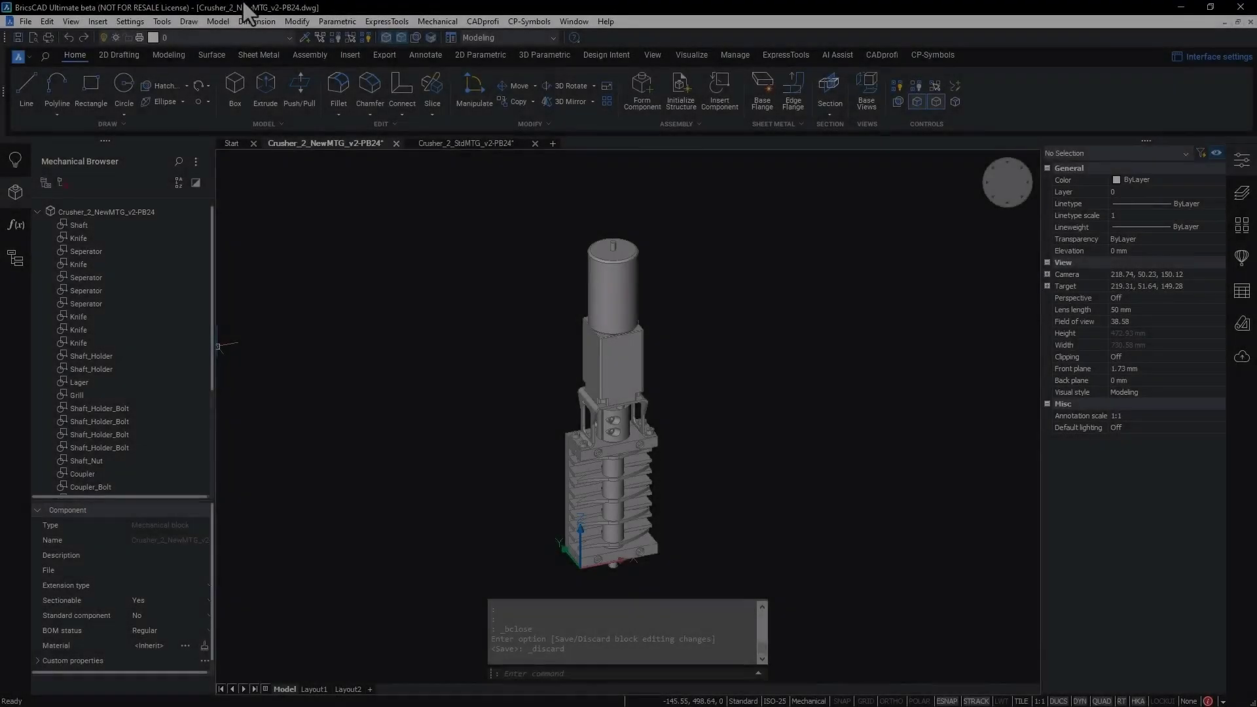
Open the Manual_Top_1 exploded view for editing and add a new step after the current one
{"action": "type", "text": "BMEXPLODE"}
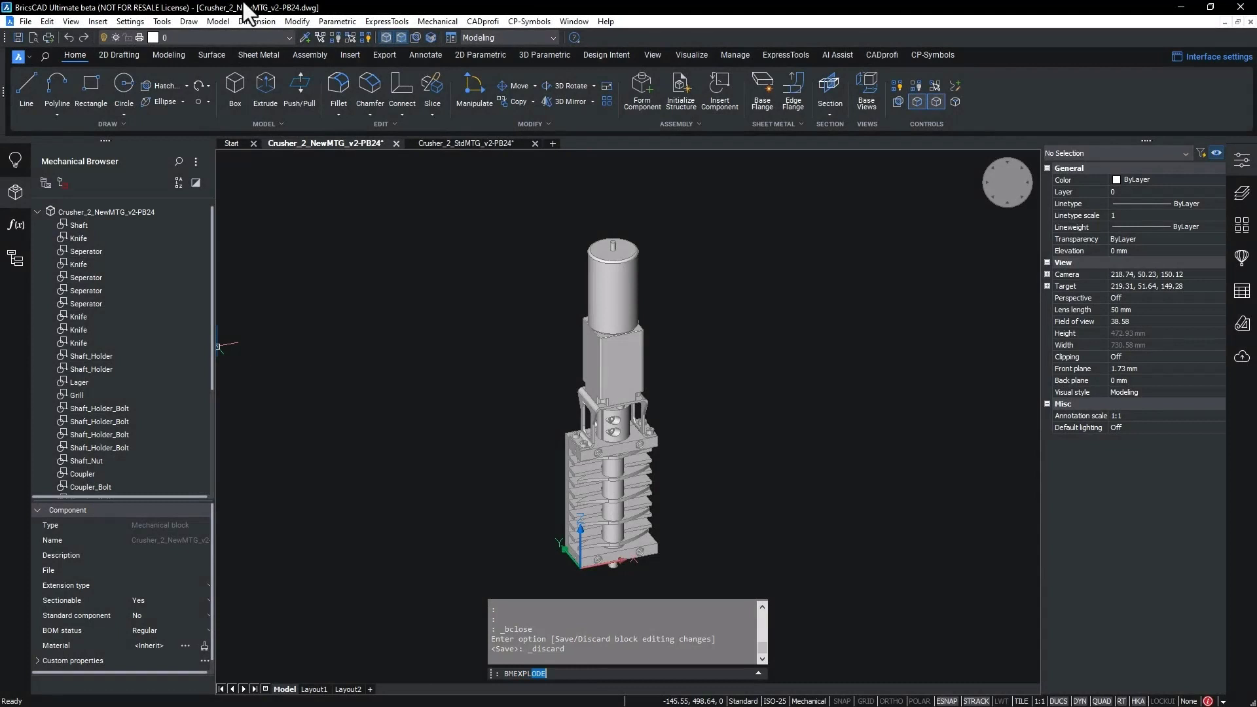
{"action": "key", "text": "Return"}
{"action": "key", "text": "Return"}
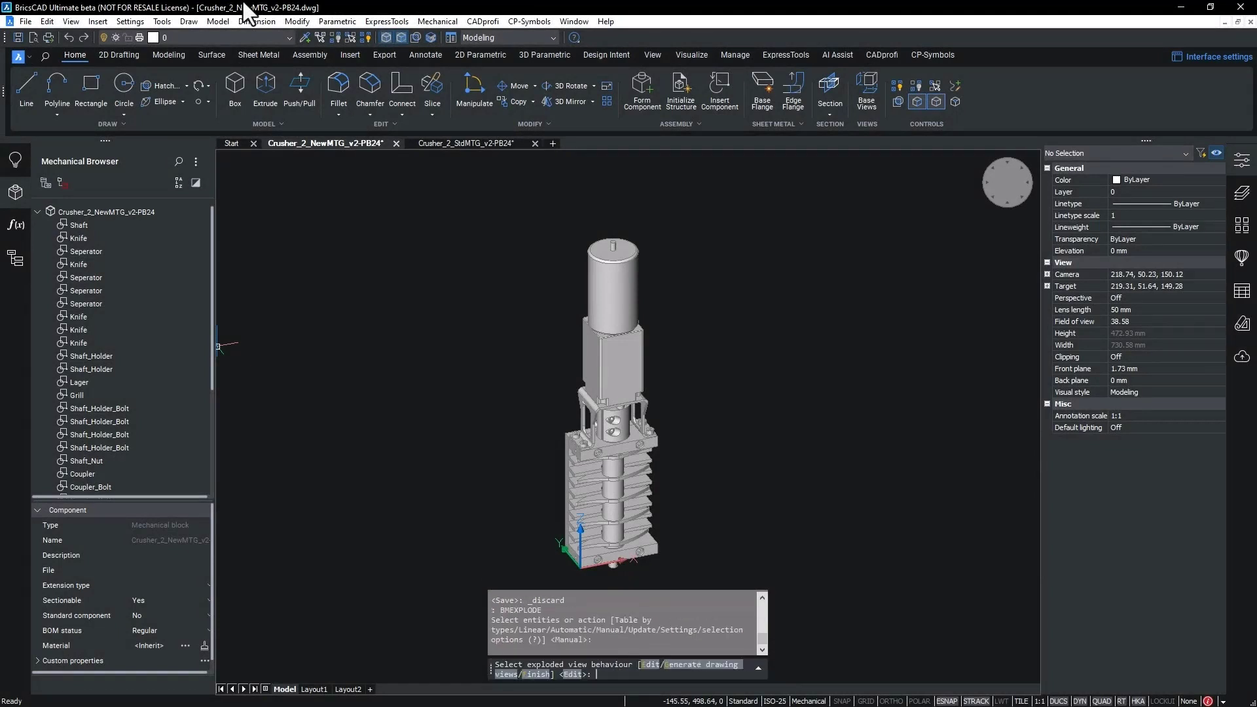
{"action": "key", "text": "Return"}
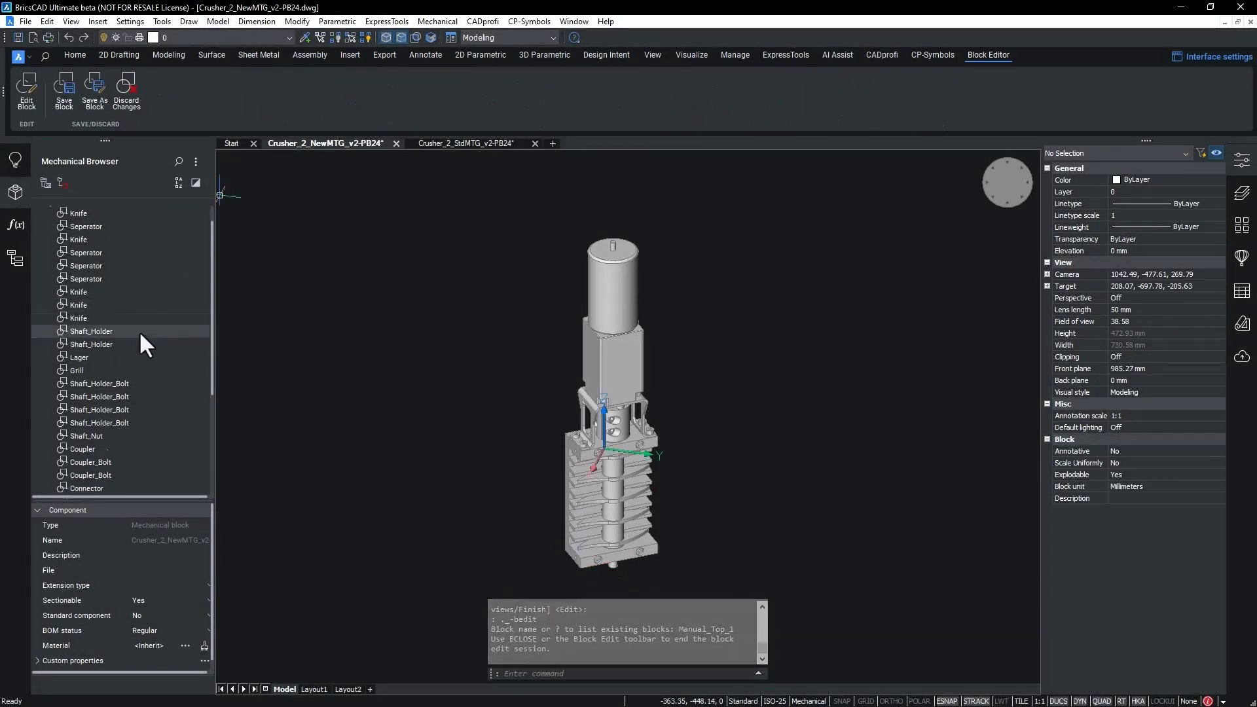
{"action": "scroll", "coordinate": [138, 331], "scroll_direction": "down", "scroll_amount": 5}
{"action": "right_click", "coordinate": [109, 465]}
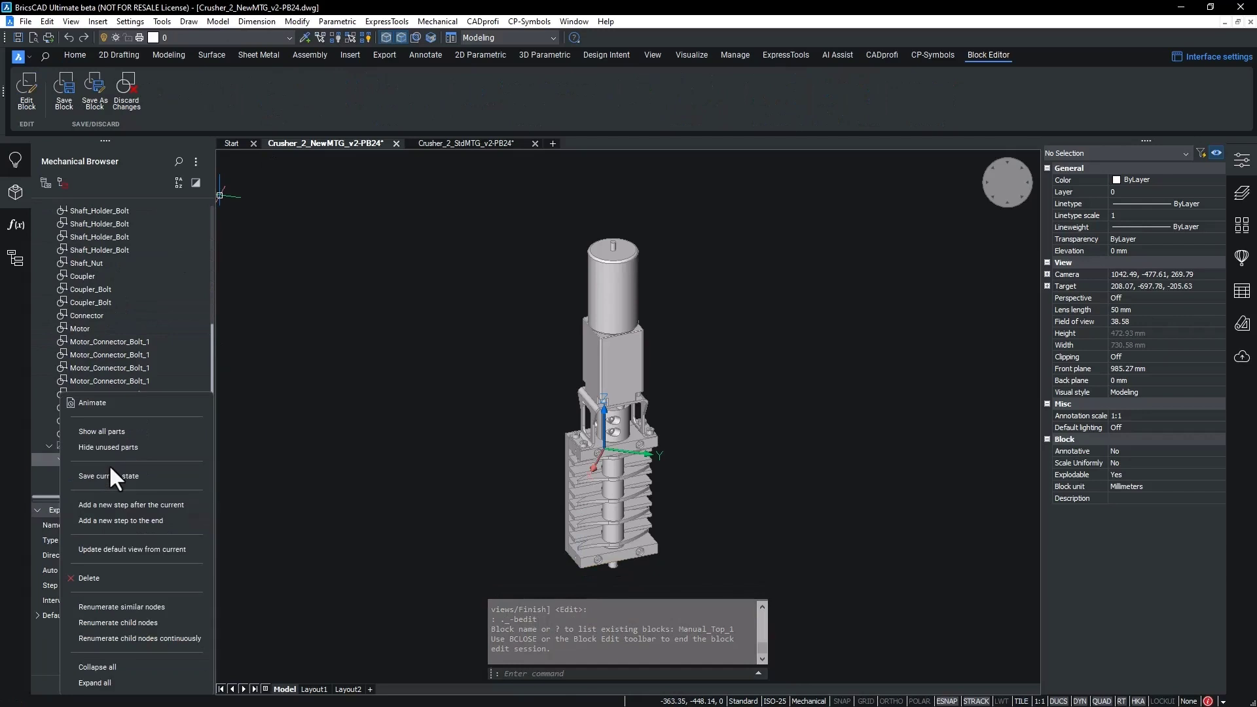
{"action": "left_click", "coordinate": [167, 508]}
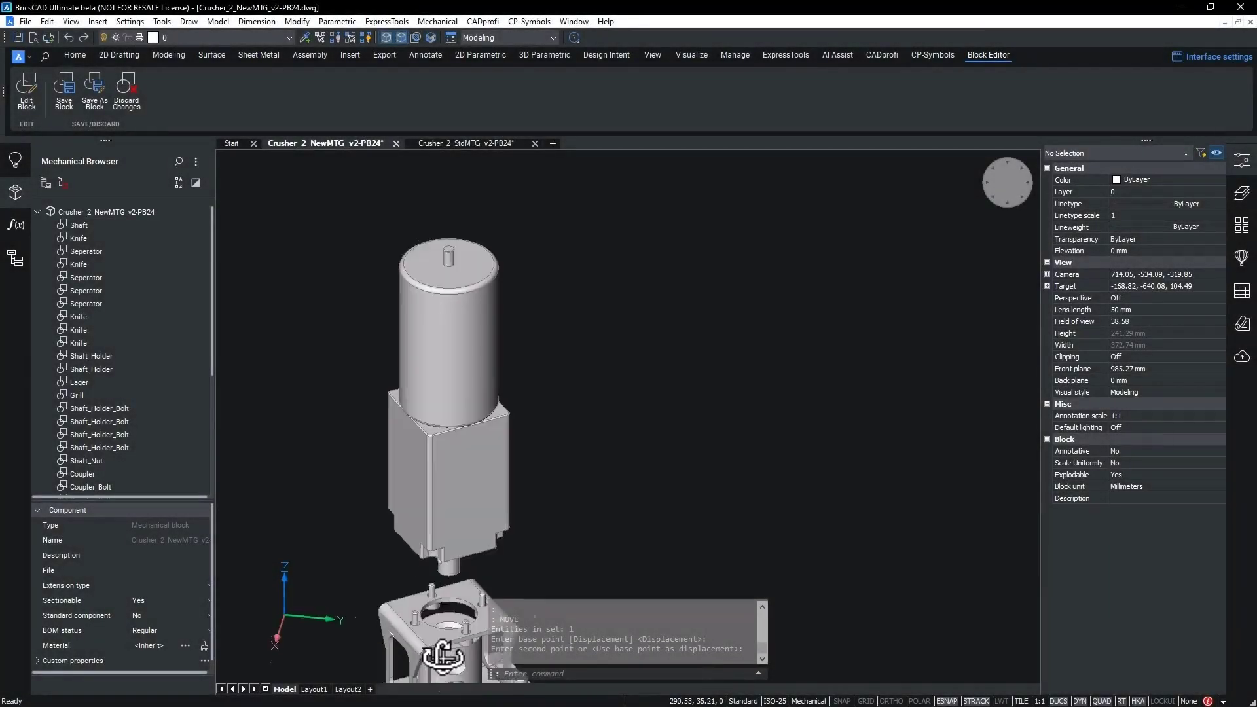
Select the four motor connector bolts and start the MOVE command on them
{"action": "scroll", "coordinate": [512, 452], "scroll_direction": "up", "scroll_amount": 6}
{"action": "left_click", "coordinate": [512, 452]}
{"action": "left_click", "coordinate": [512, 452]}
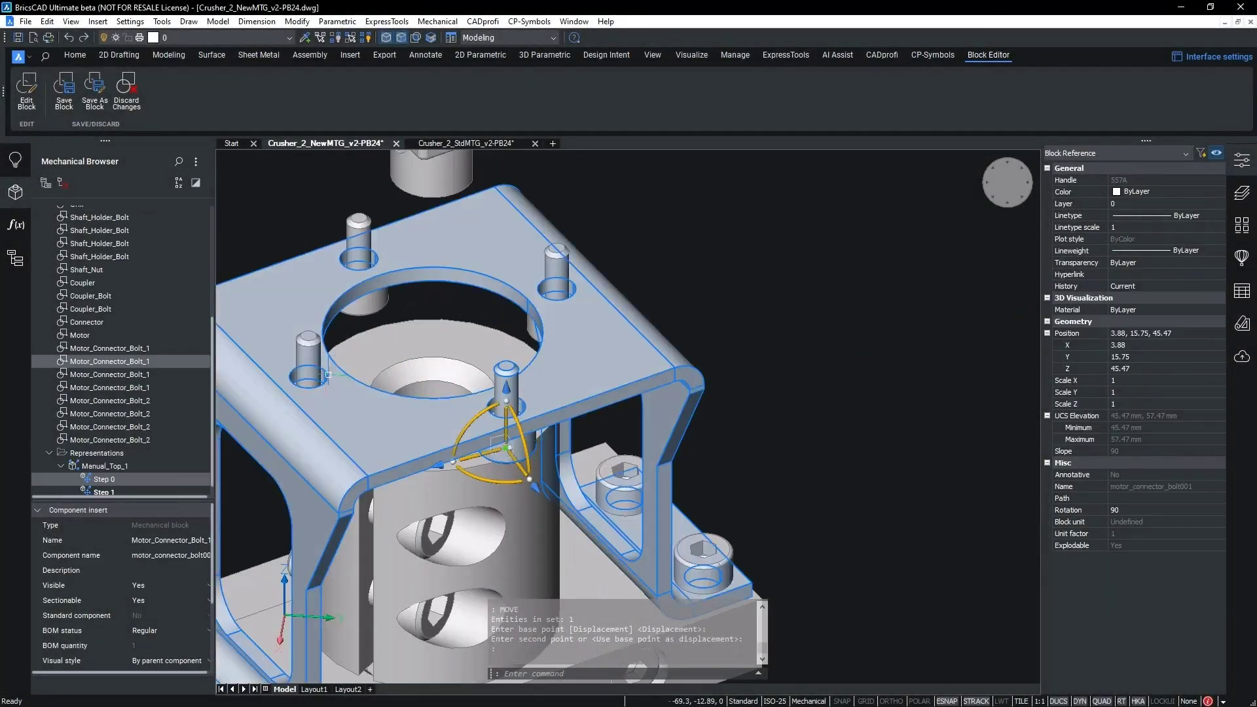
{"action": "left_click", "coordinate": [308, 393]}
{"action": "left_click", "coordinate": [359, 249]}
{"action": "left_click", "coordinate": [562, 279]}
{"action": "type", "text": "m"}
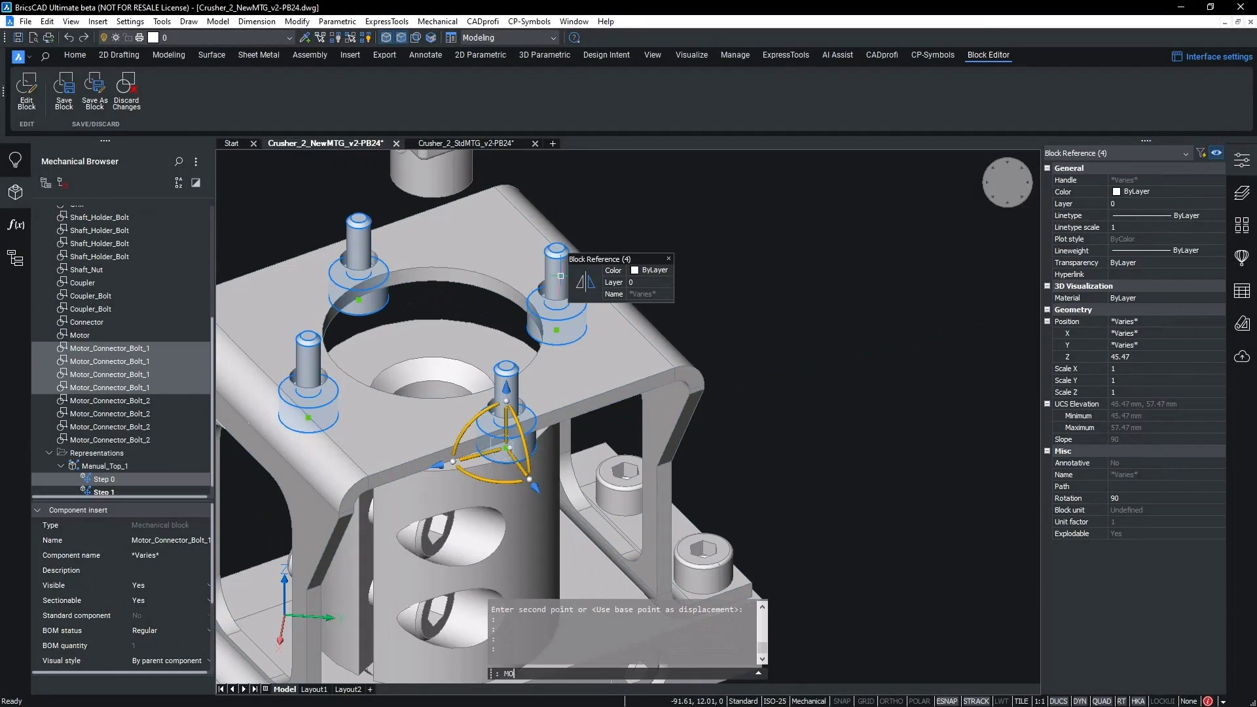
{"action": "key", "text": "Return"}
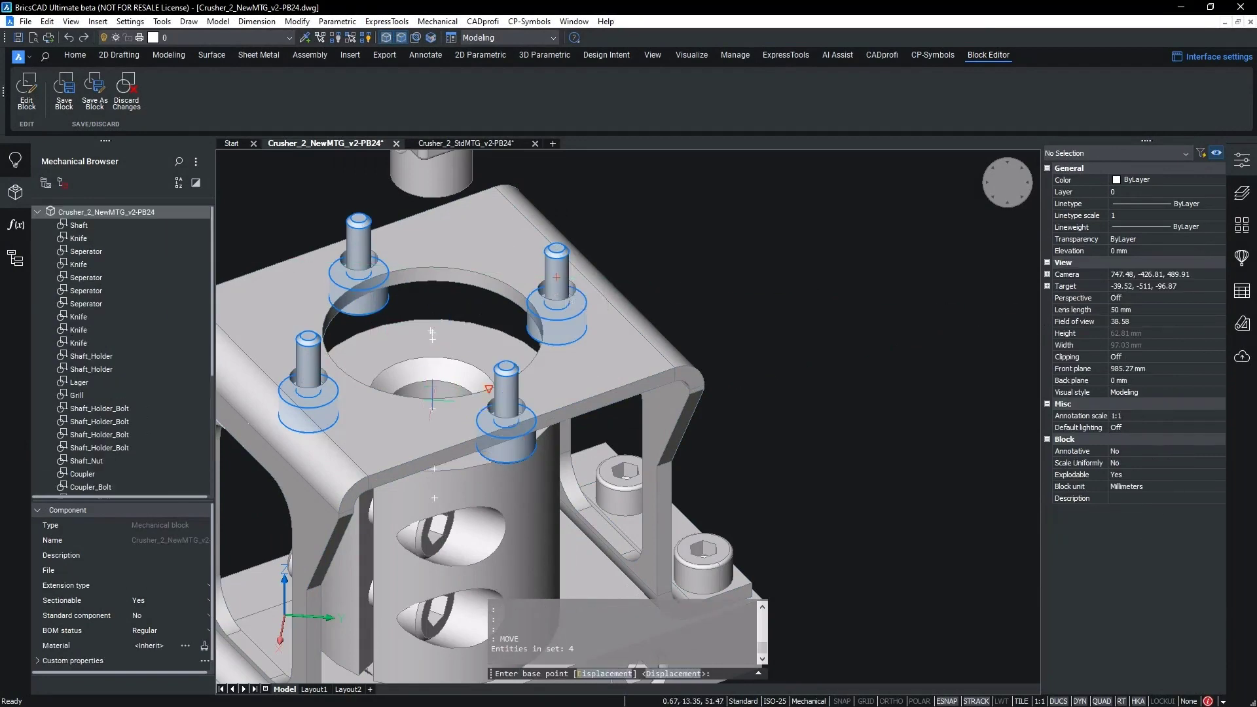
Move the four bolts to their displaced position and play the exploded-view animation
{"action": "middle_click_drag", "start_coordinate": [433, 400], "coordinate": [505, 511], "text": "shift"}
{"action": "left_click", "coordinate": [505, 508]}
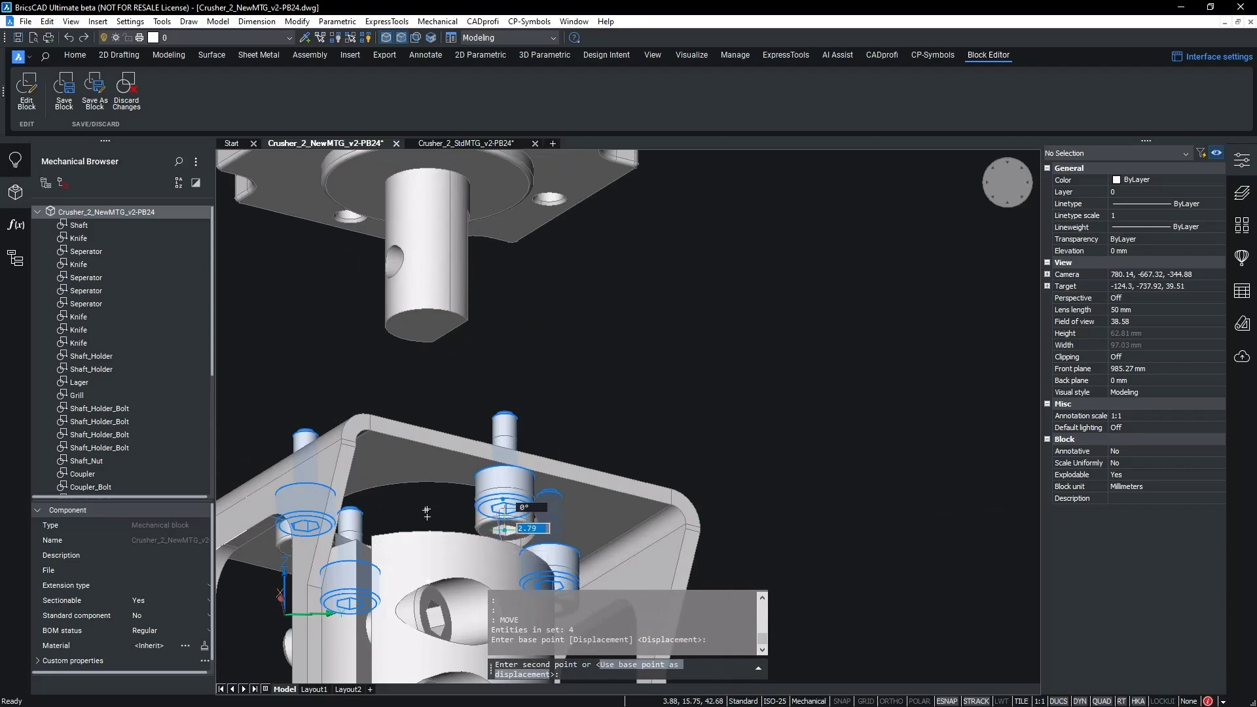
{"action": "left_click", "coordinate": [501, 520]}
{"action": "middle_click_drag", "start_coordinate": [501, 521], "coordinate": [462, 511], "text": "shift"}
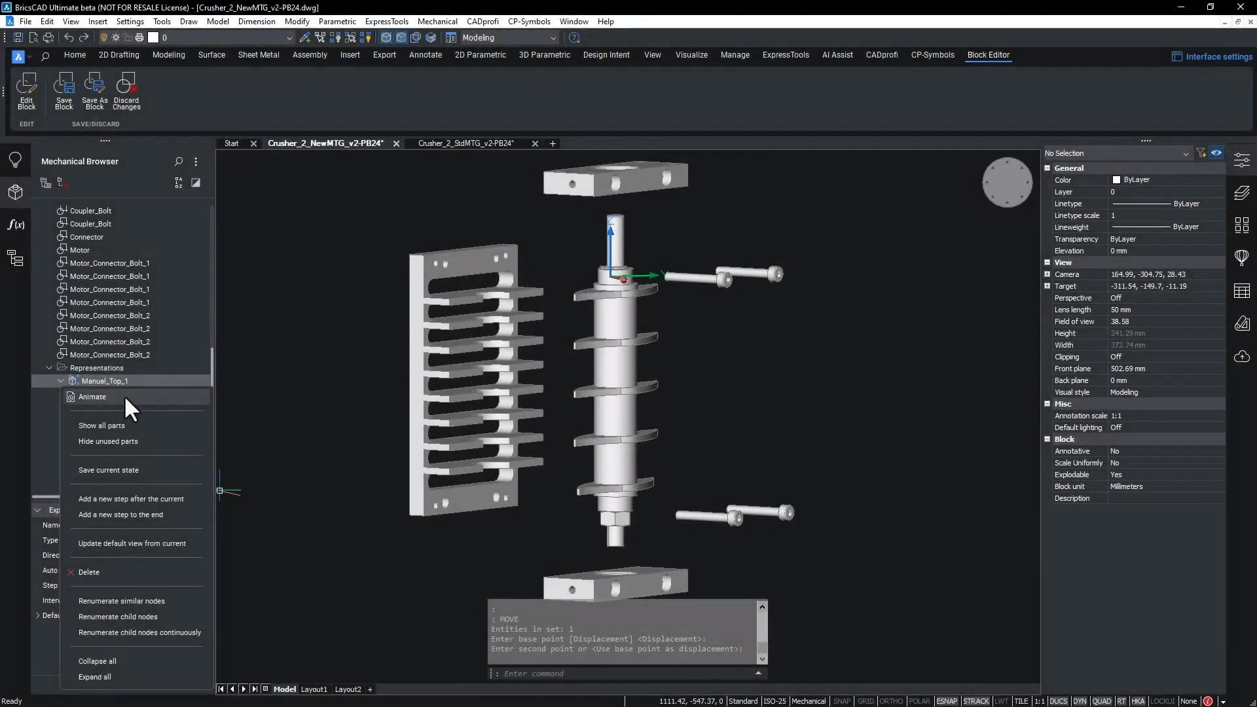
{"action": "left_click", "coordinate": [125, 398]}
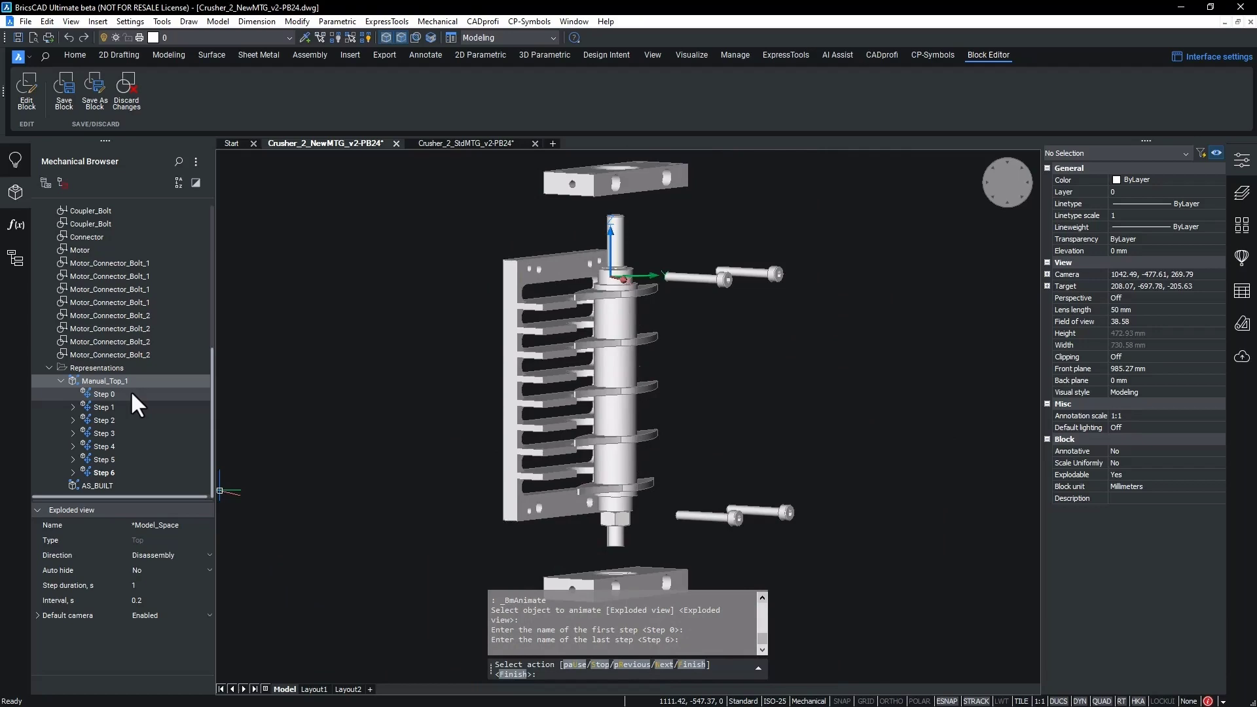
Finish the BmAnimate playback with the F option
{"action": "type", "text": "F"}
{"action": "key", "text": "Return"}
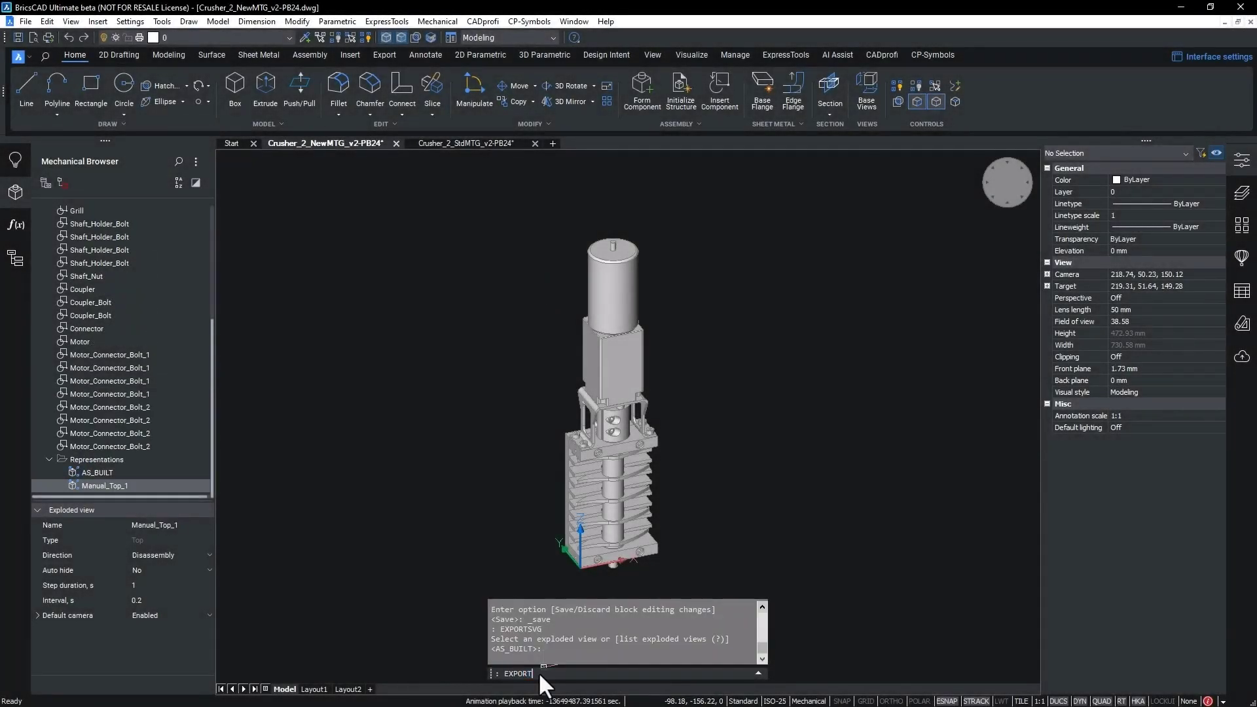
Start EXPORTSVG and list the available exploded views to export
{"action": "type", "text": "ORTSVG"}
{"action": "key", "text": "Return"}
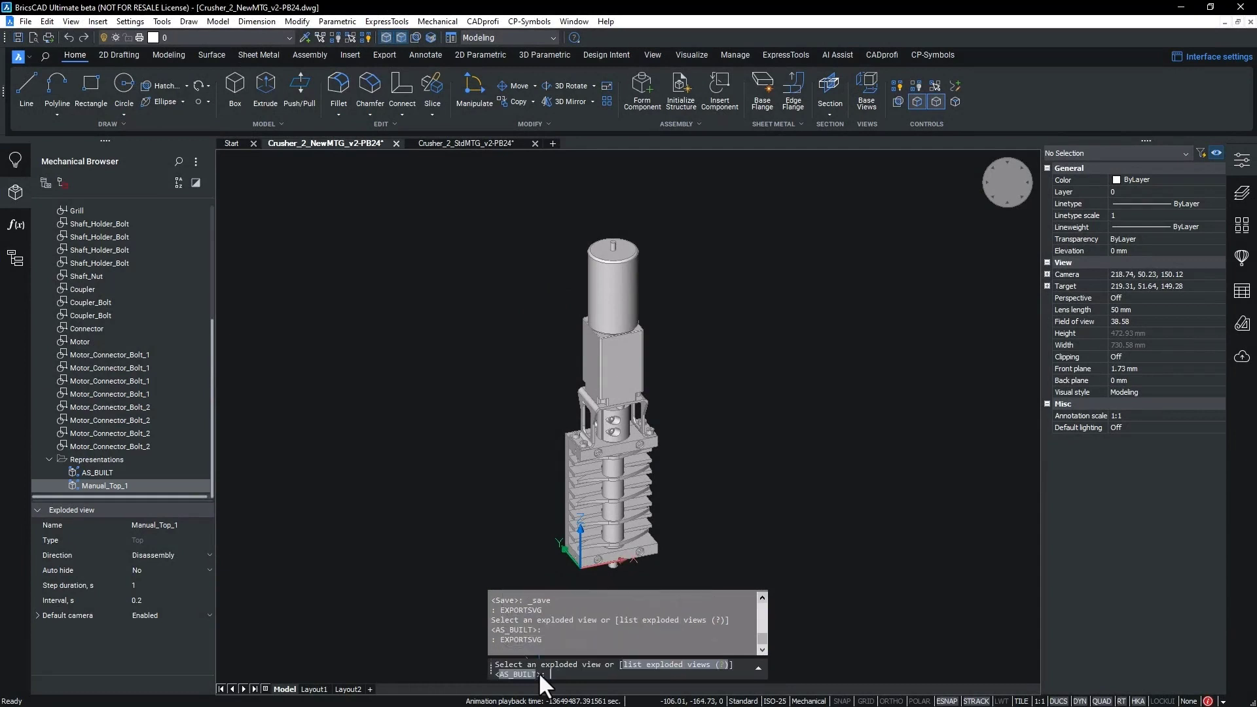
{"action": "left_click", "coordinate": [643, 665]}
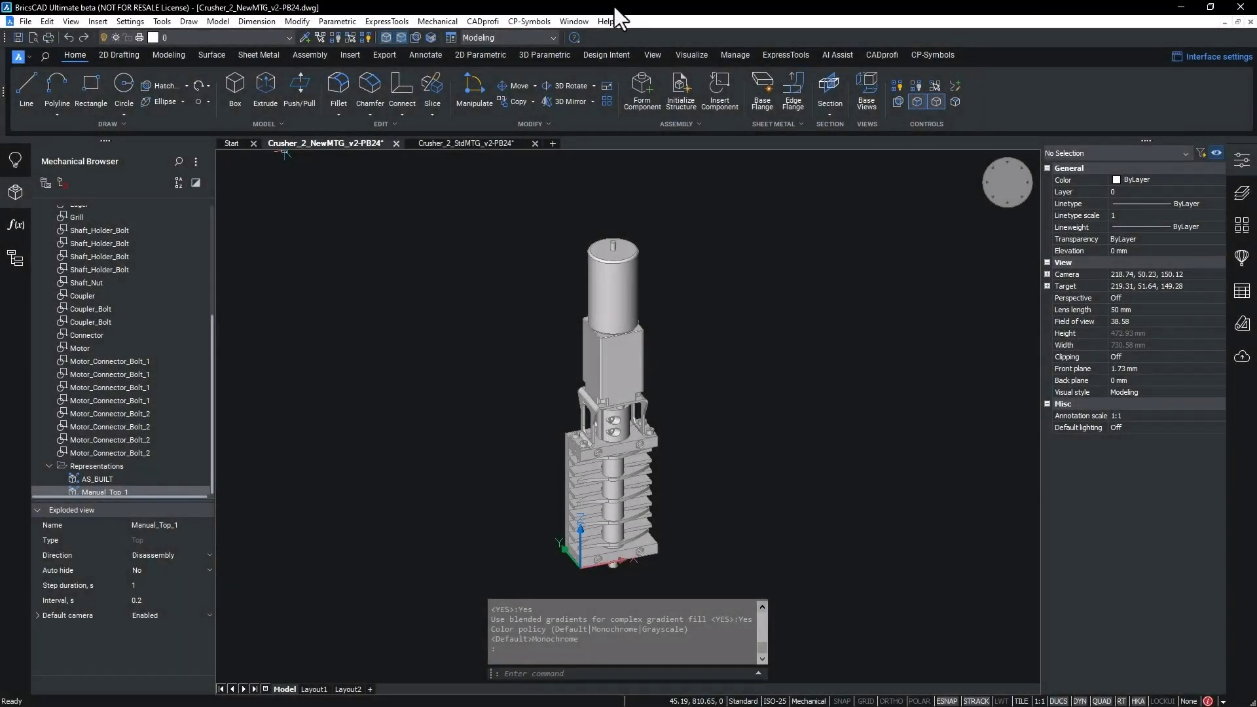
Auto-explode the crusher with the automatic minimal gap and open Automatic_Top_1 for editing
{"action": "type", "text": "BMEXPLODE"}
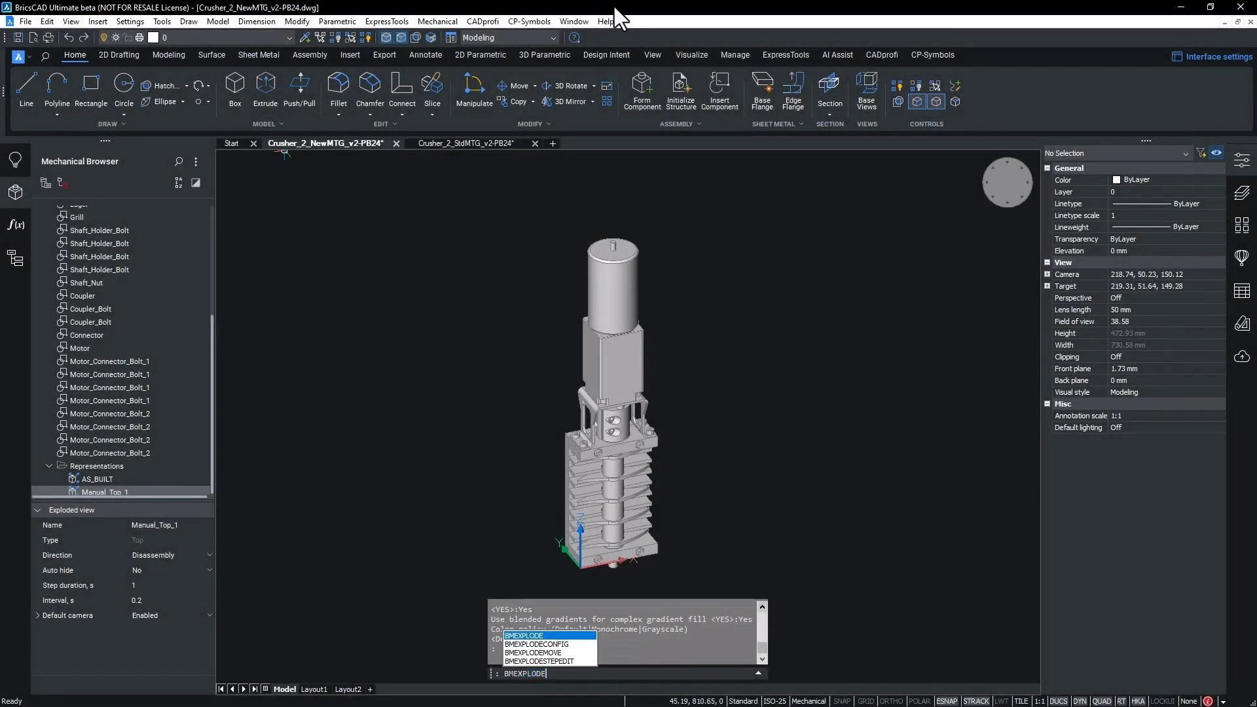
{"action": "key", "text": "Return"}
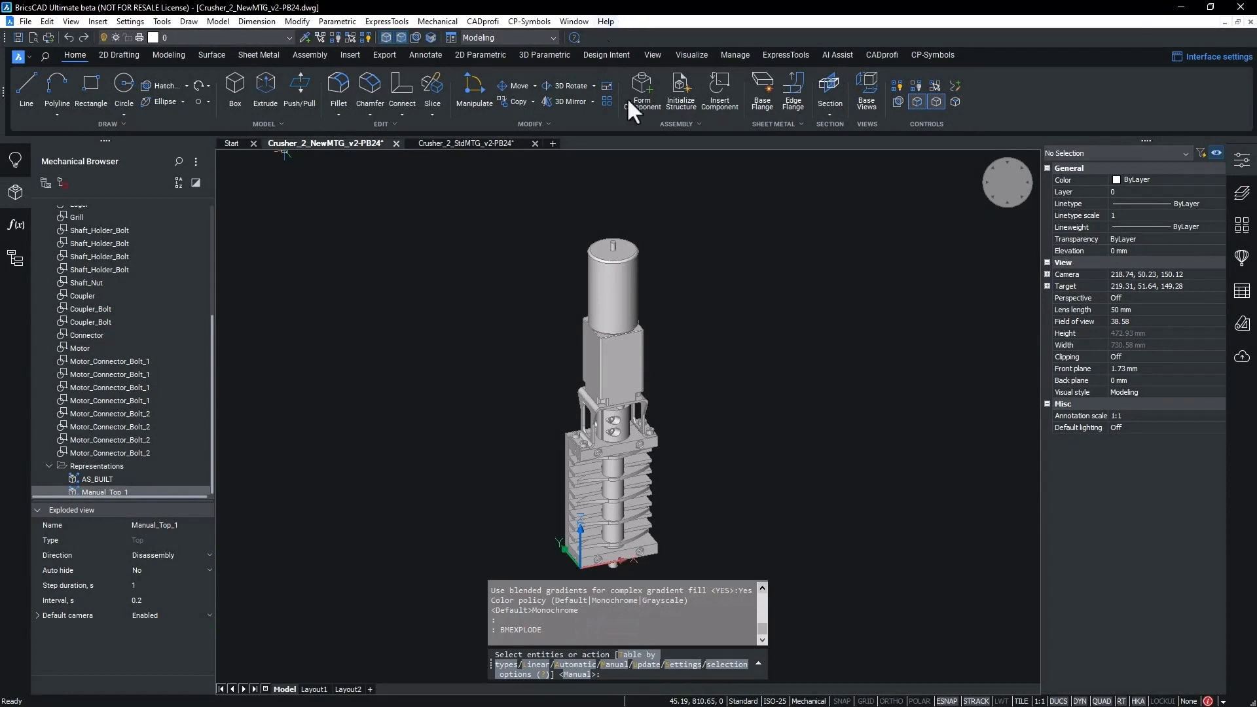
{"action": "left_click", "coordinate": [586, 665]}
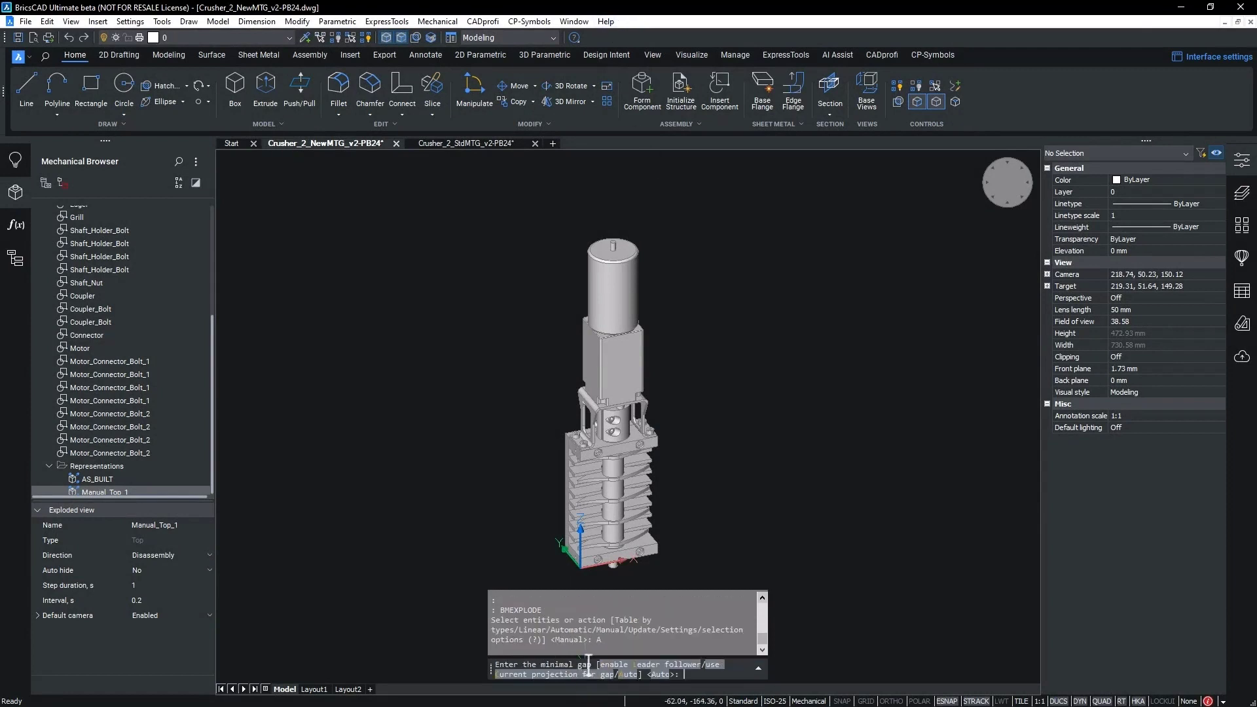
{"action": "left_click", "coordinate": [660, 675]}
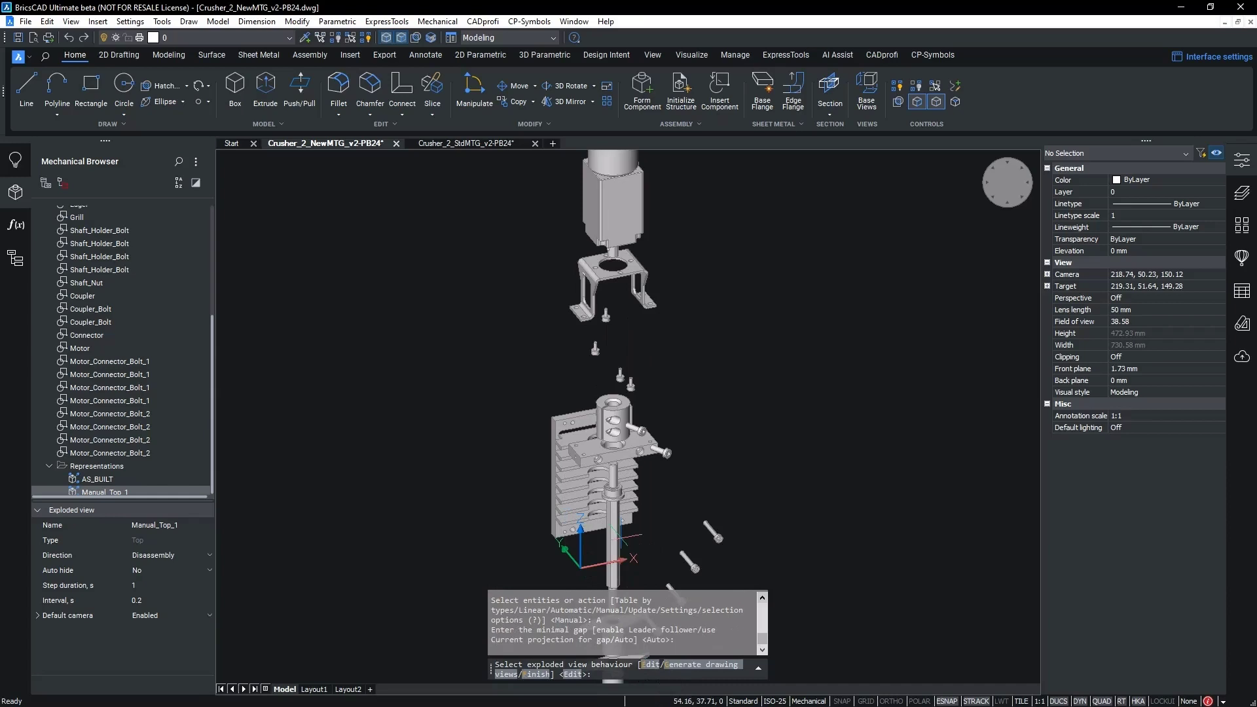
{"action": "scroll", "coordinate": [694, 452], "scroll_direction": "down", "scroll_amount": 3}
{"action": "middle_click_drag", "start_coordinate": [688, 455], "coordinate": [699, 413]}
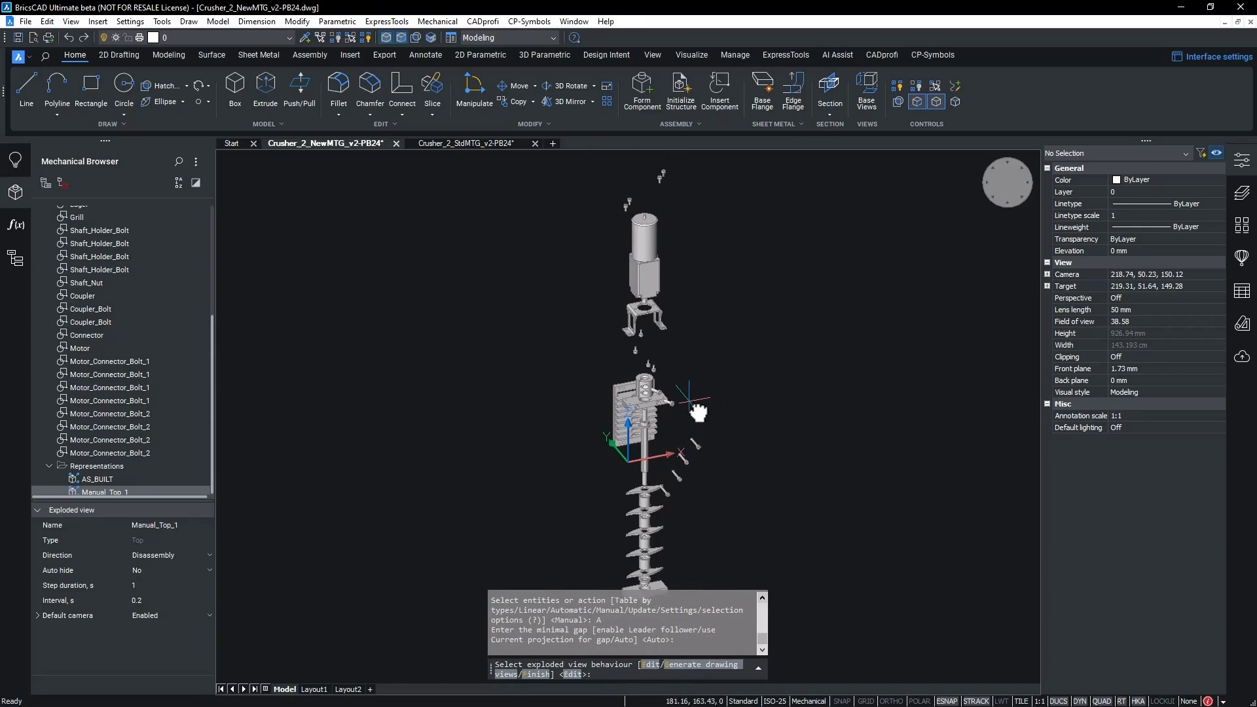
{"action": "key", "text": "Return"}
Add trailing lines across the entire model with BMTRAILINGLINES
{"action": "type", "text": "bm"}
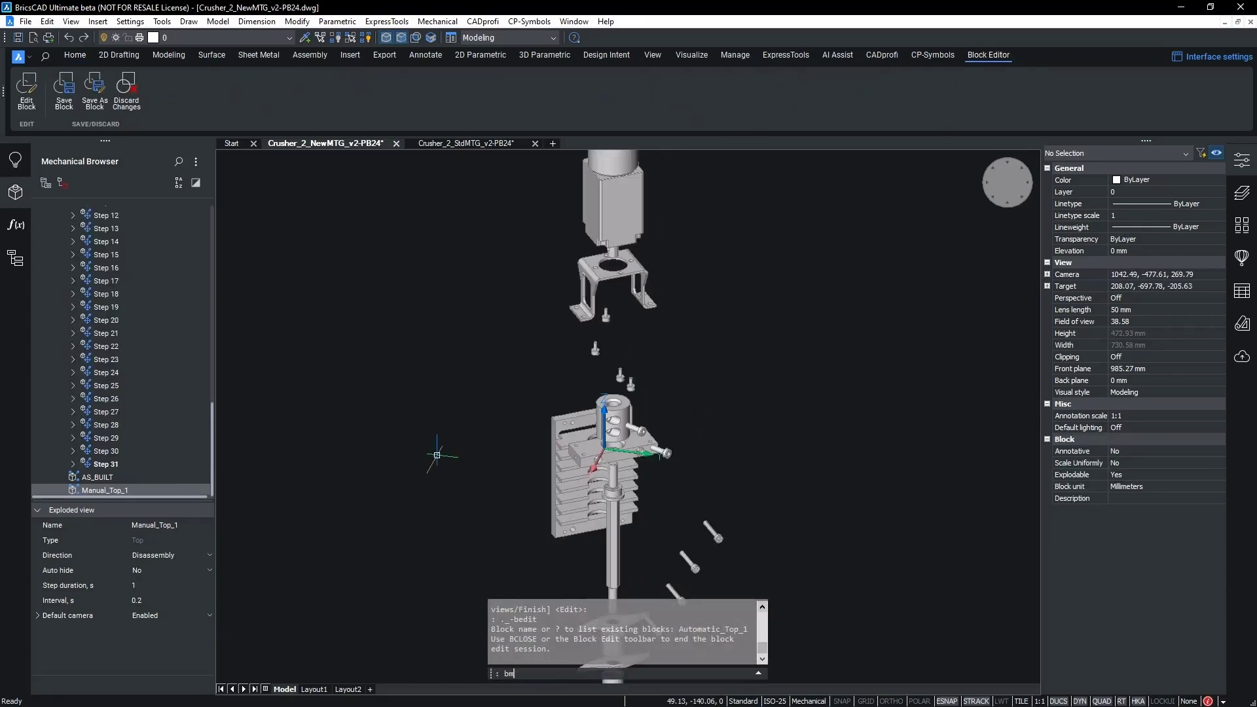
{"action": "type", "text": "trailinglines"}
{"action": "key", "text": "Return"}
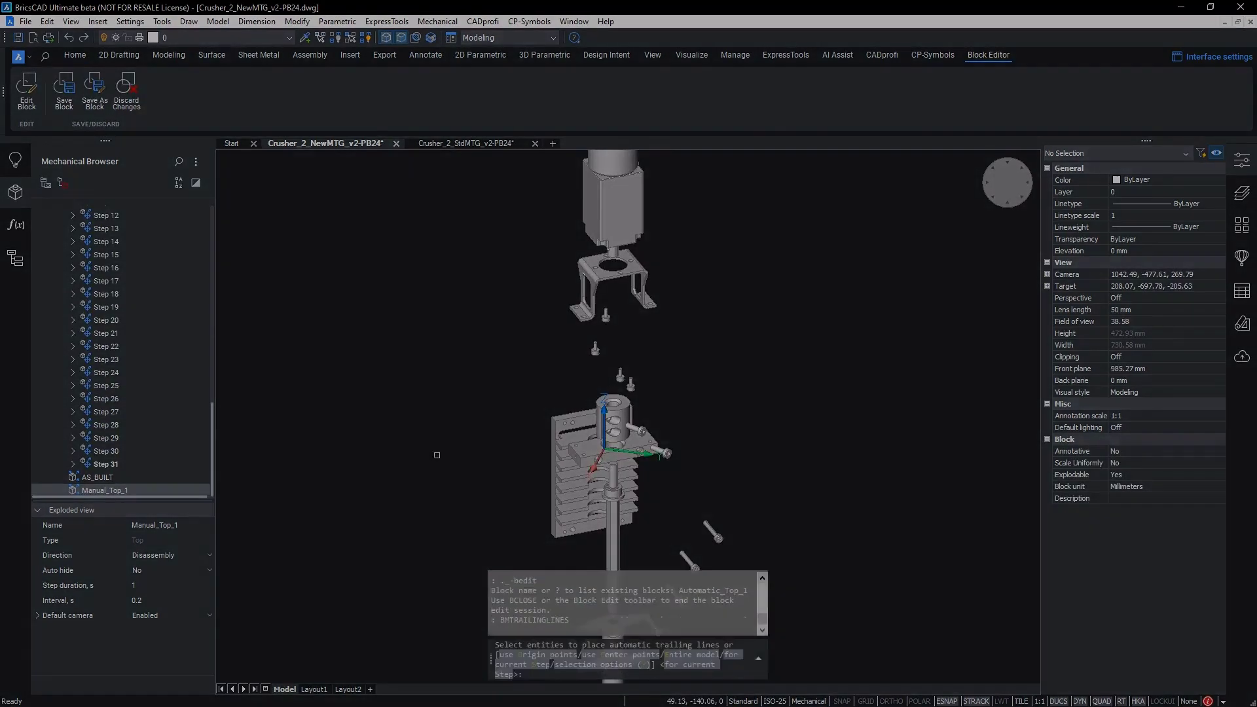
{"action": "type", "text": "E"}
{"action": "key", "text": "Return"}
Set the BC_TRAILING_LINES layer colour to red, index 10, in the layers overview
{"action": "left_click", "coordinate": [103, 37]}
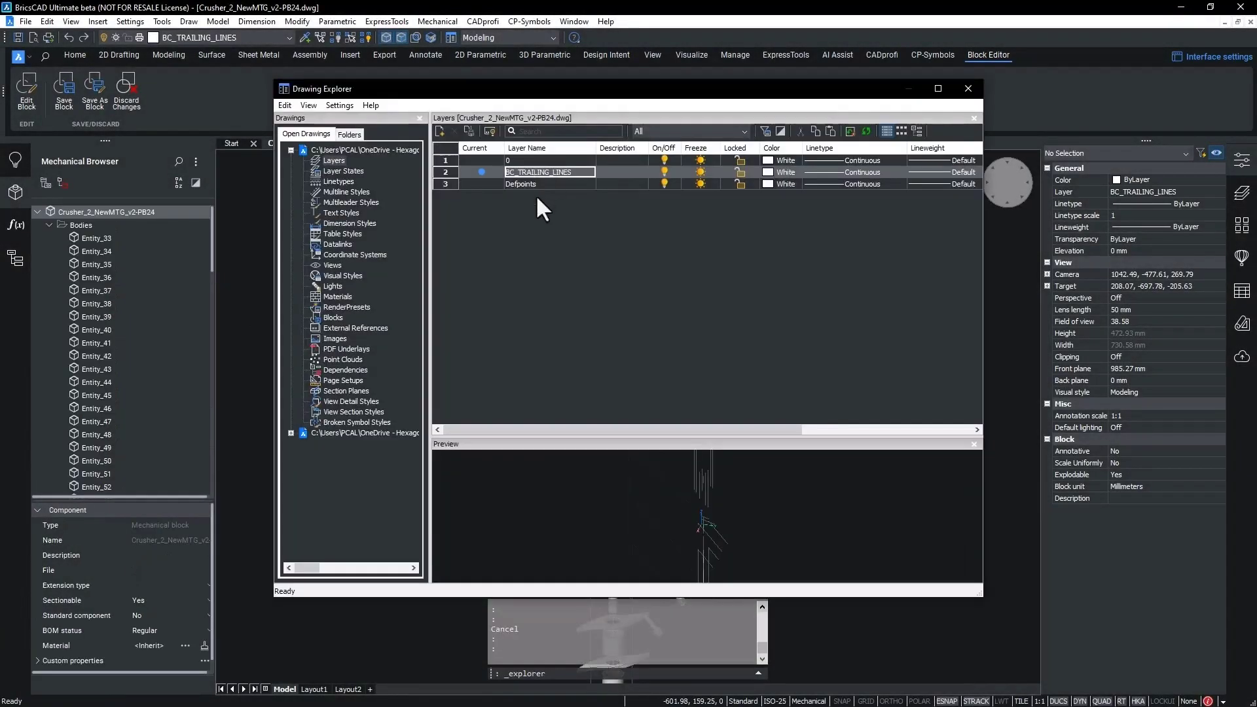
{"action": "left_click", "coordinate": [772, 172]}
{"action": "left_click", "coordinate": [587, 176]}
{"action": "left_click", "coordinate": [522, 270]}
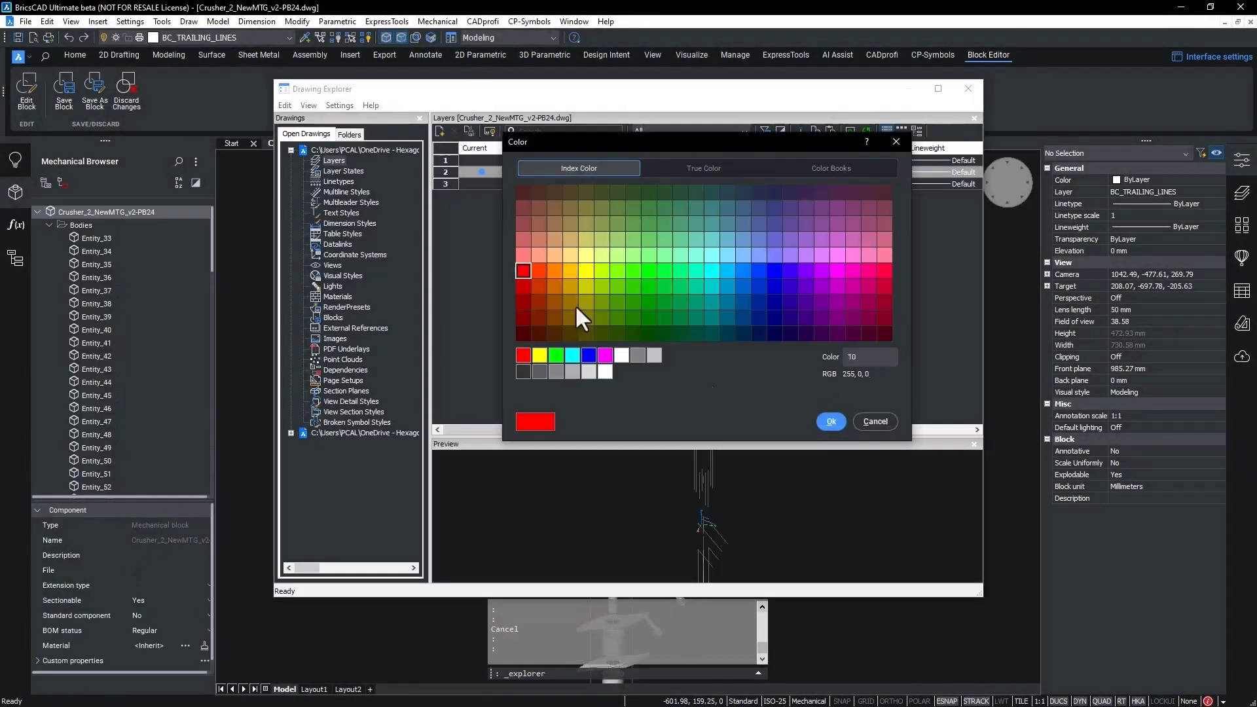
{"action": "left_click", "coordinate": [830, 421]}
{"action": "left_click", "coordinate": [968, 88]}
{"action": "scroll", "coordinate": [714, 393], "scroll_direction": "down", "scroll_amount": 3}
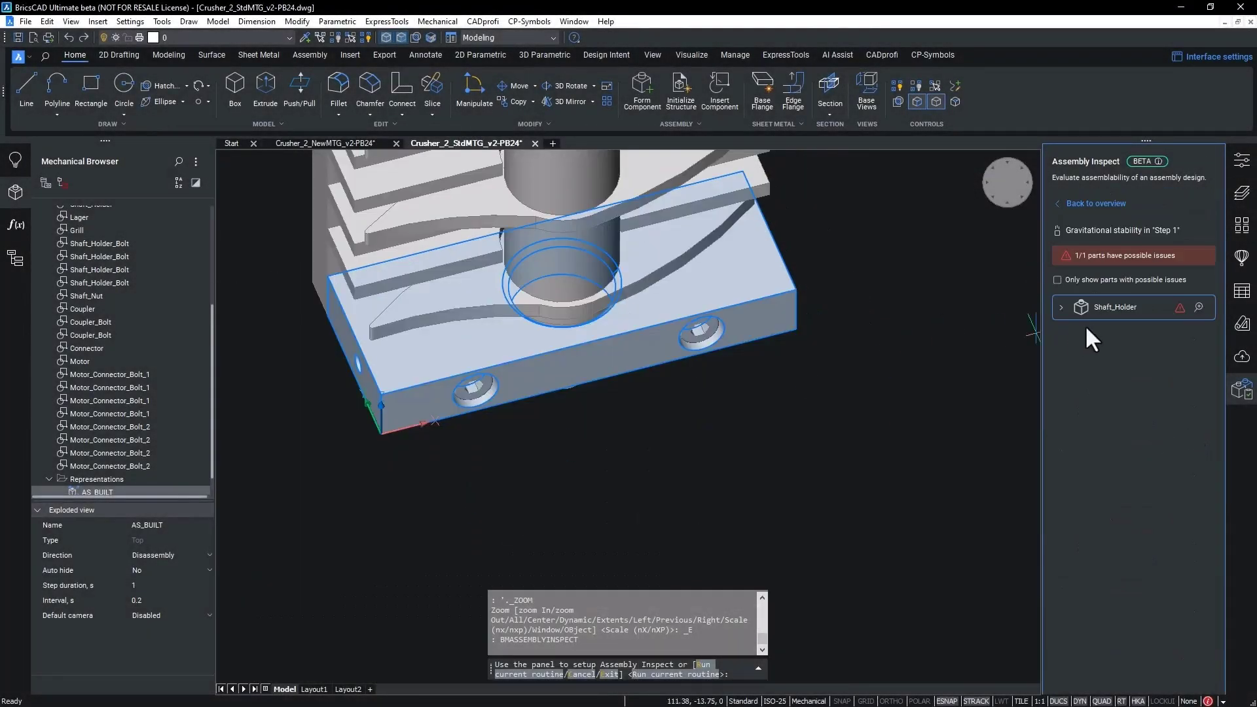
Expand Shaft_Holder's stability details, view it from the front, then go back to the overview
{"action": "left_click", "coordinate": [1062, 308]}
{"action": "middle_click_drag", "start_coordinate": [749, 359], "coordinate": [786, 535], "text": "shift"}
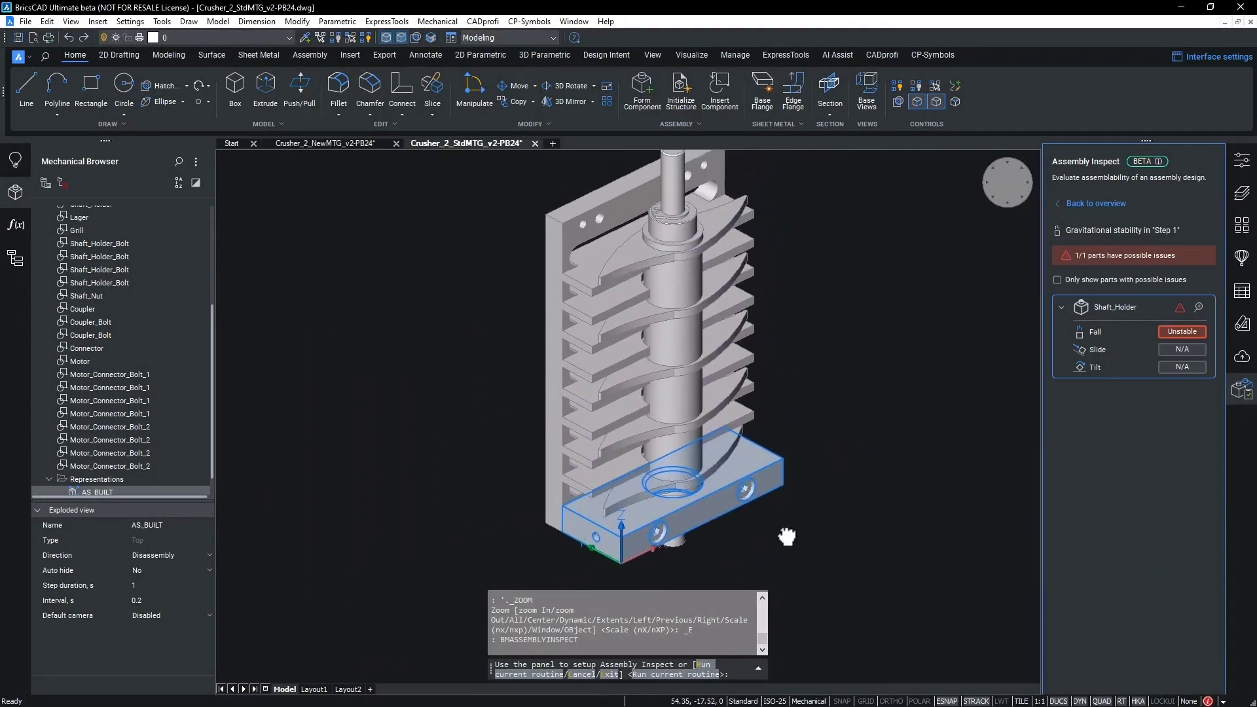
{"action": "left_click", "coordinate": [1059, 203]}
{"action": "scroll", "coordinate": [1184, 477], "scroll_direction": "down", "scroll_amount": 3}
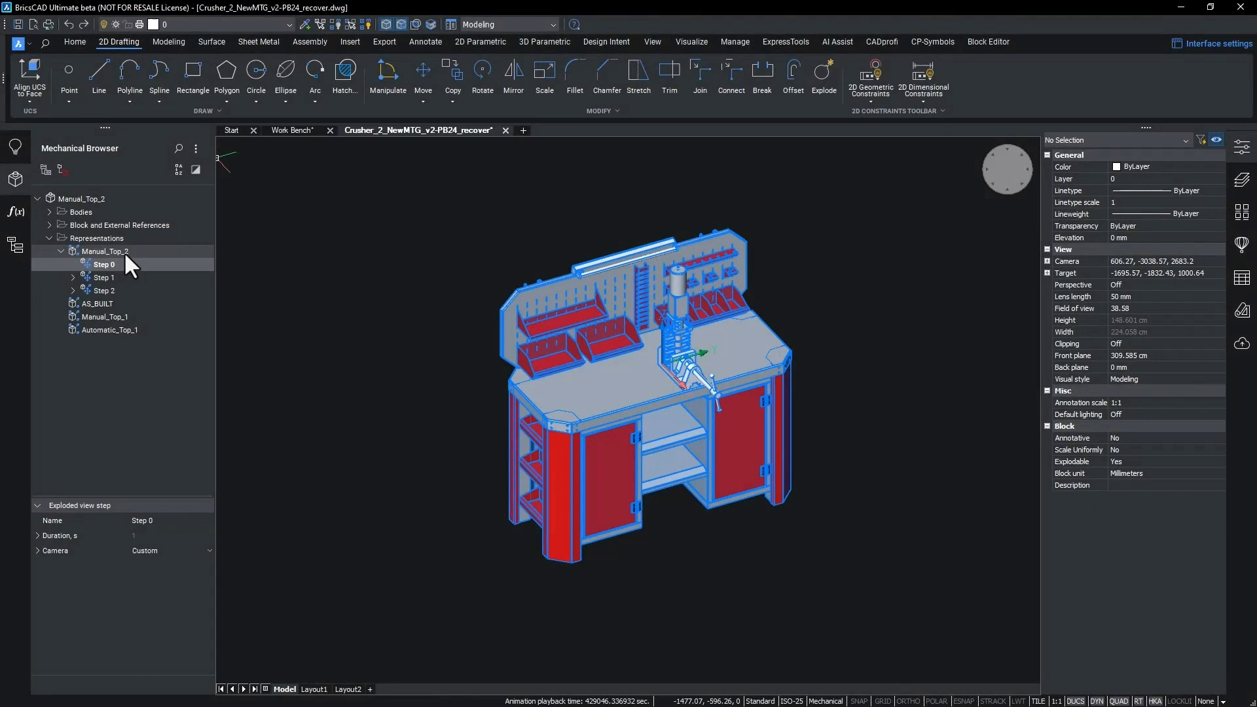
Play the Manual_Top_2 exploded-view animation and finish it with F
{"action": "right_click", "coordinate": [111, 252]}
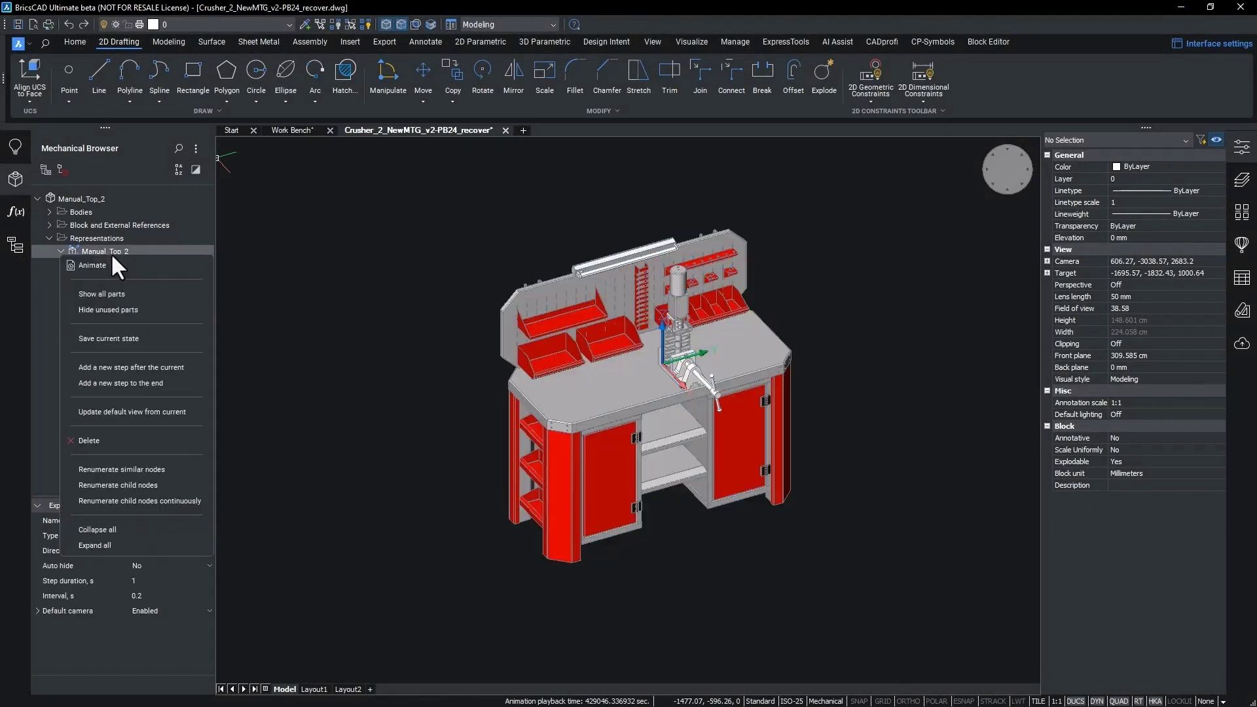
{"action": "left_click", "coordinate": [126, 266]}
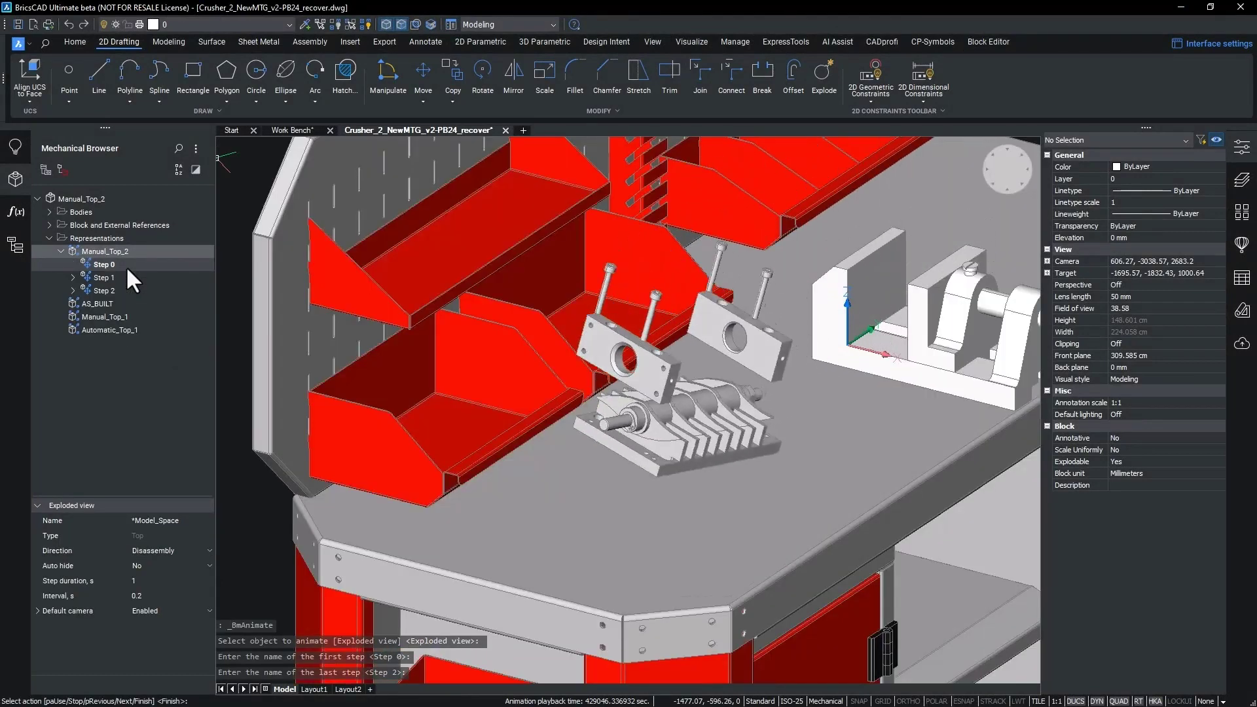
{"action": "type", "text": "F"}
{"action": "key", "text": "Return"}
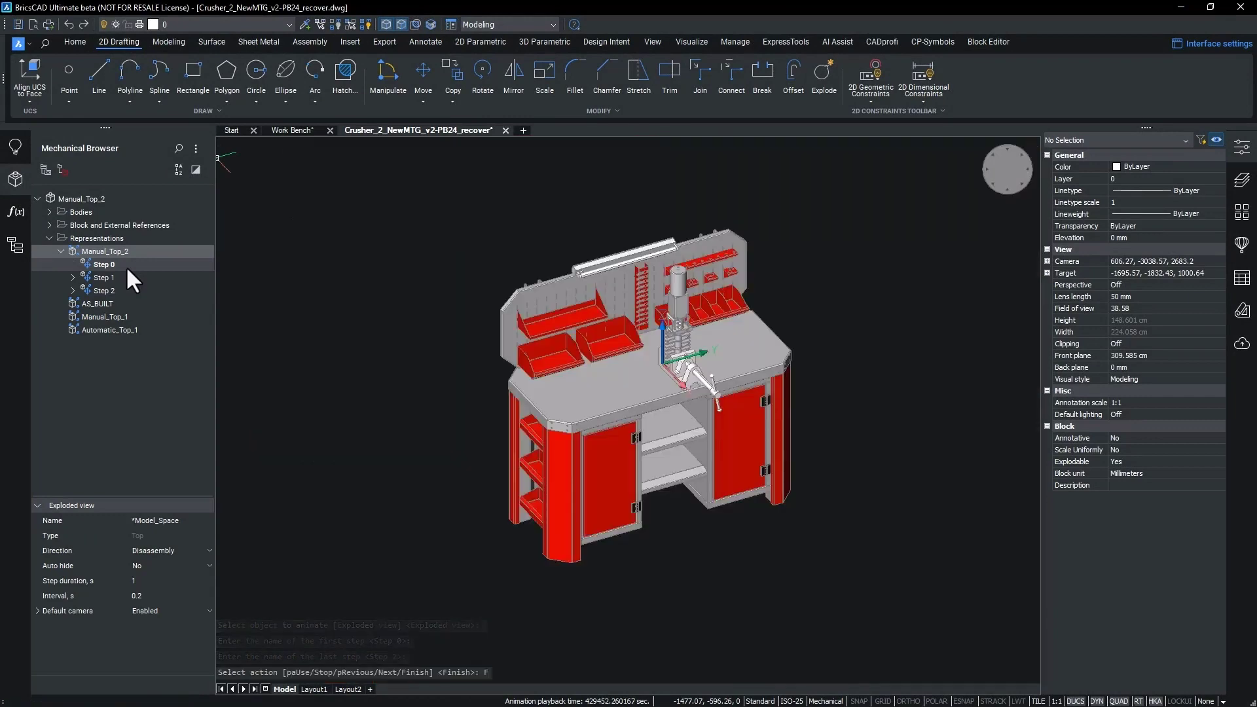
Apply Step 1 to show the model exploded and expand Step 1's part list
{"action": "right_click", "coordinate": [123, 265]}
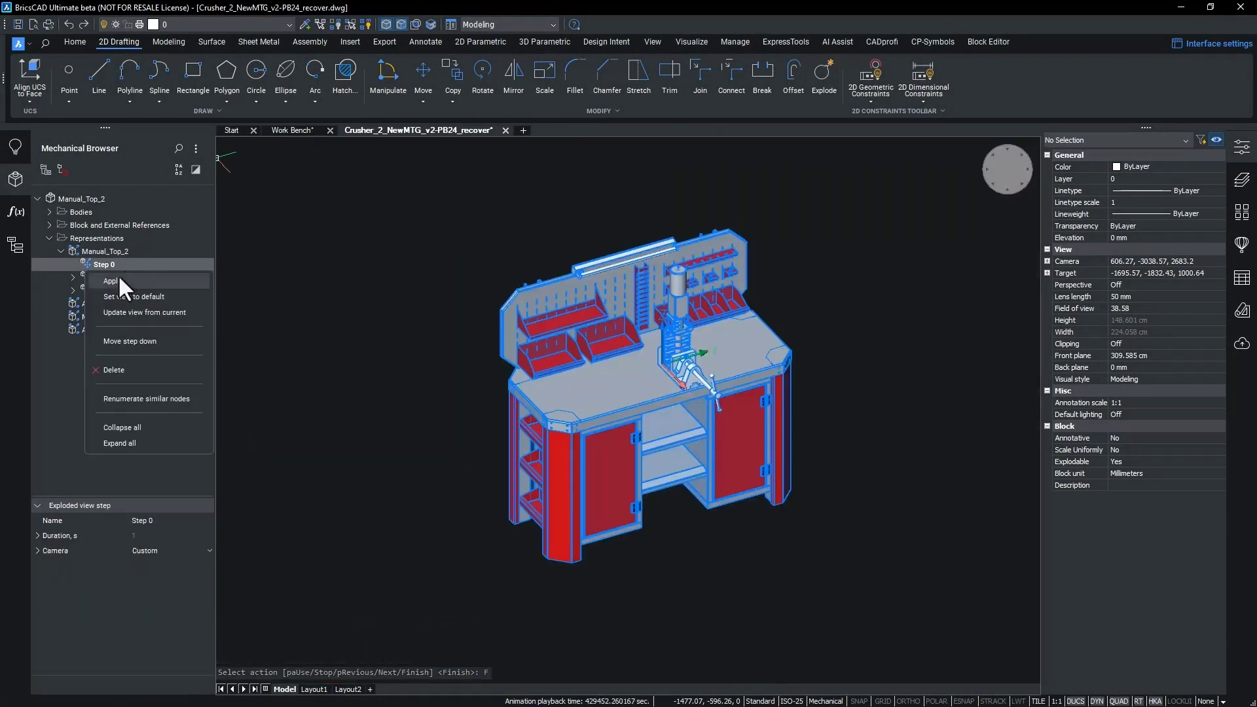
{"action": "left_click", "coordinate": [195, 296]}
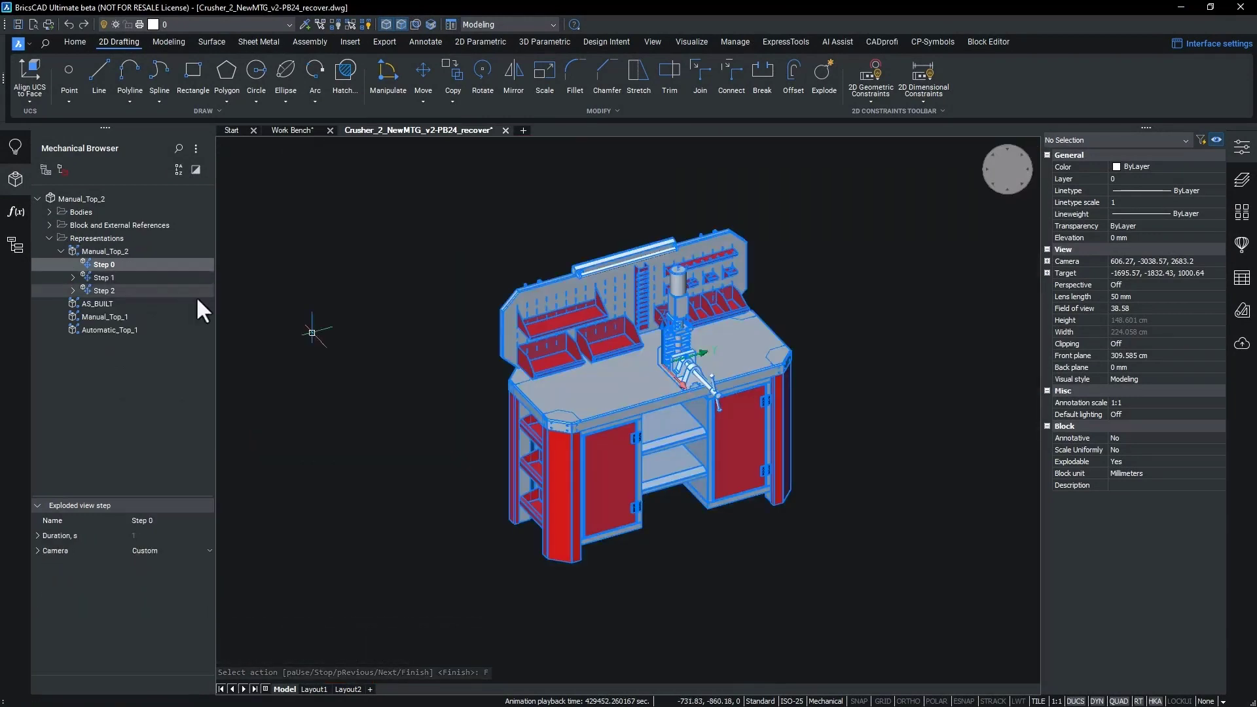
{"action": "right_click", "coordinate": [126, 279]}
{"action": "left_click", "coordinate": [950, 360]}
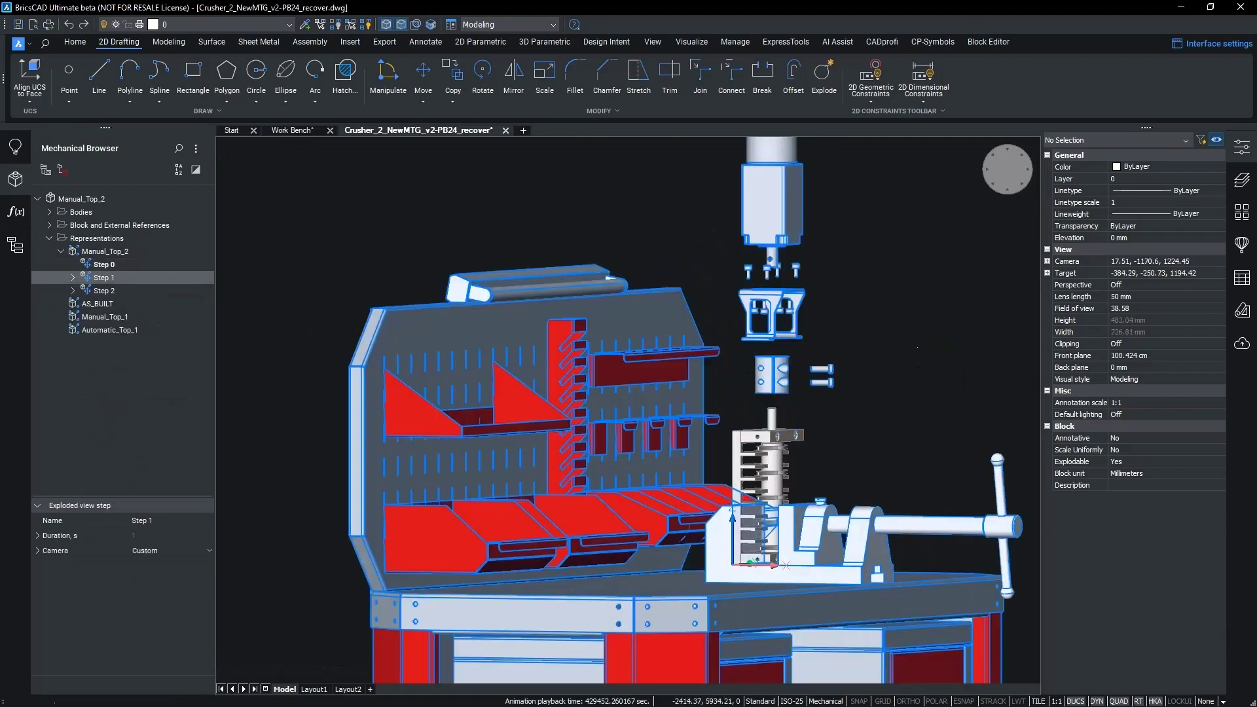
{"action": "left_click", "coordinate": [918, 348]}
{"action": "key", "text": "Escape"}
{"action": "left_click", "coordinate": [73, 277]}
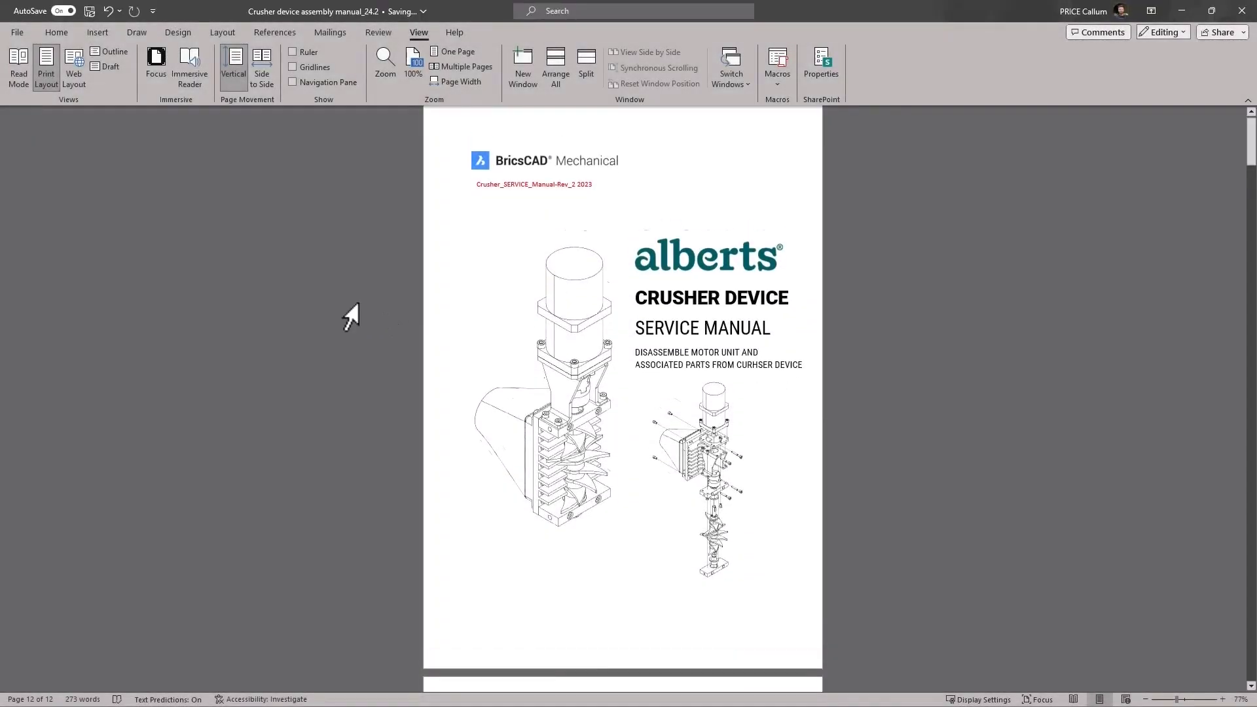
Scroll past the Step 1–8 pages to the 'Orientation for Dissassembly Steps 8-9' page
{"action": "scroll", "coordinate": [1043, 188], "scroll_direction": "down", "scroll_amount": 20}
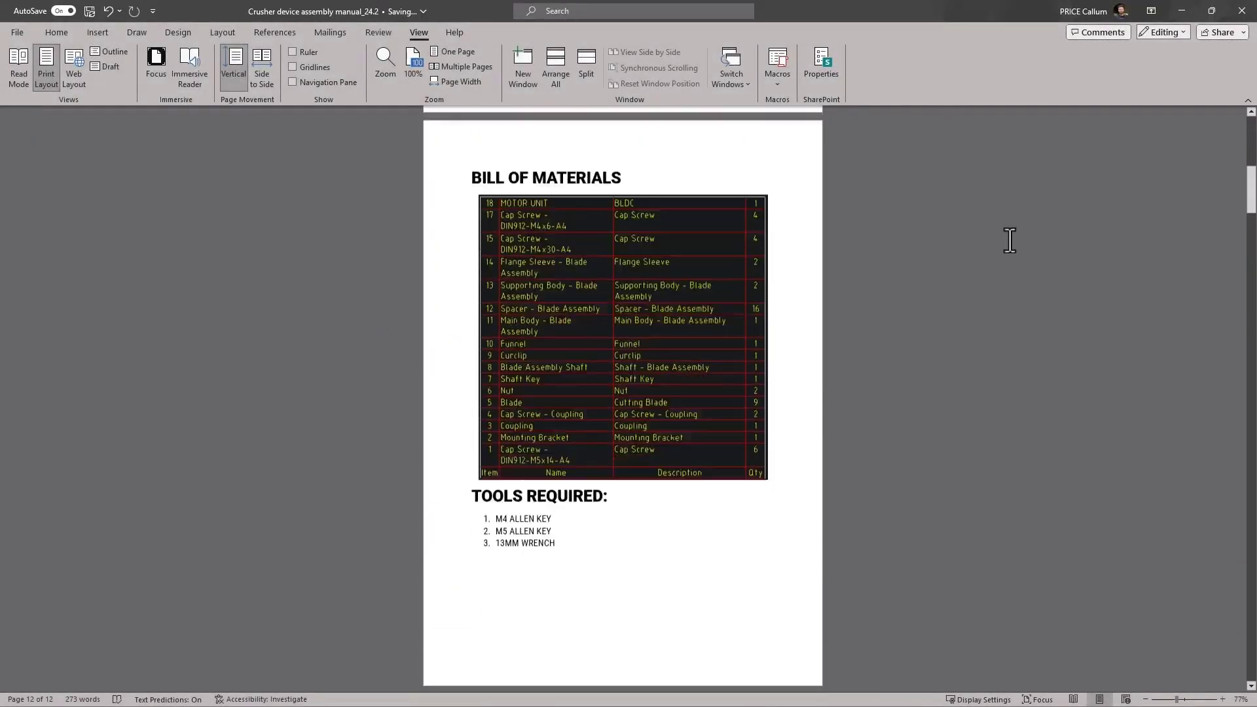
{"action": "scroll", "coordinate": [1004, 243], "scroll_direction": "down", "scroll_amount": 15}
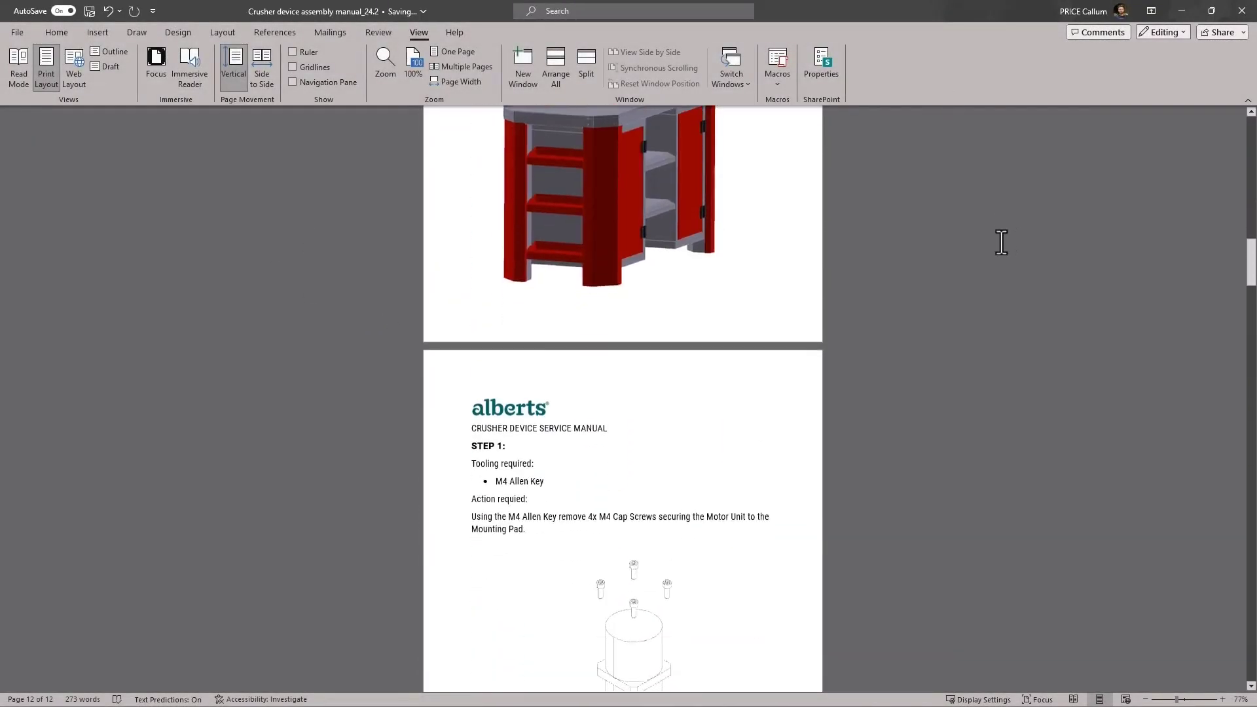
{"action": "scroll", "coordinate": [993, 245], "scroll_direction": "down", "scroll_amount": 15}
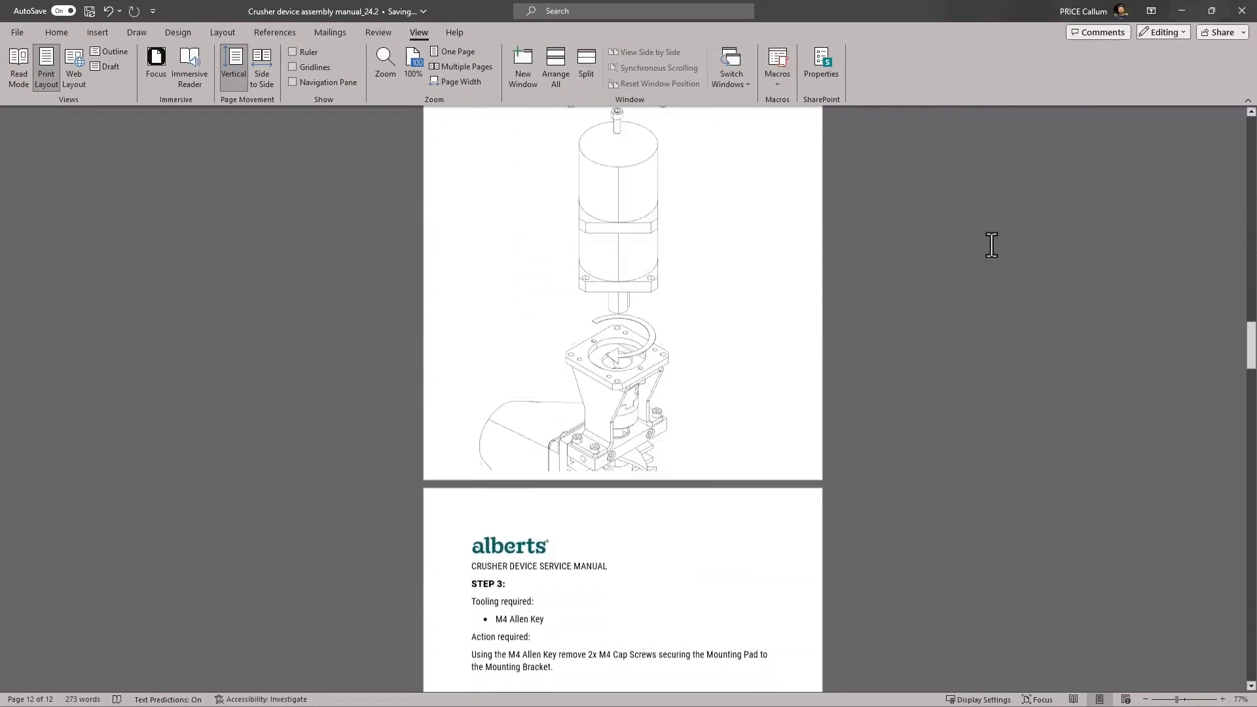
{"action": "scroll", "coordinate": [971, 244], "scroll_direction": "down", "scroll_amount": 15}
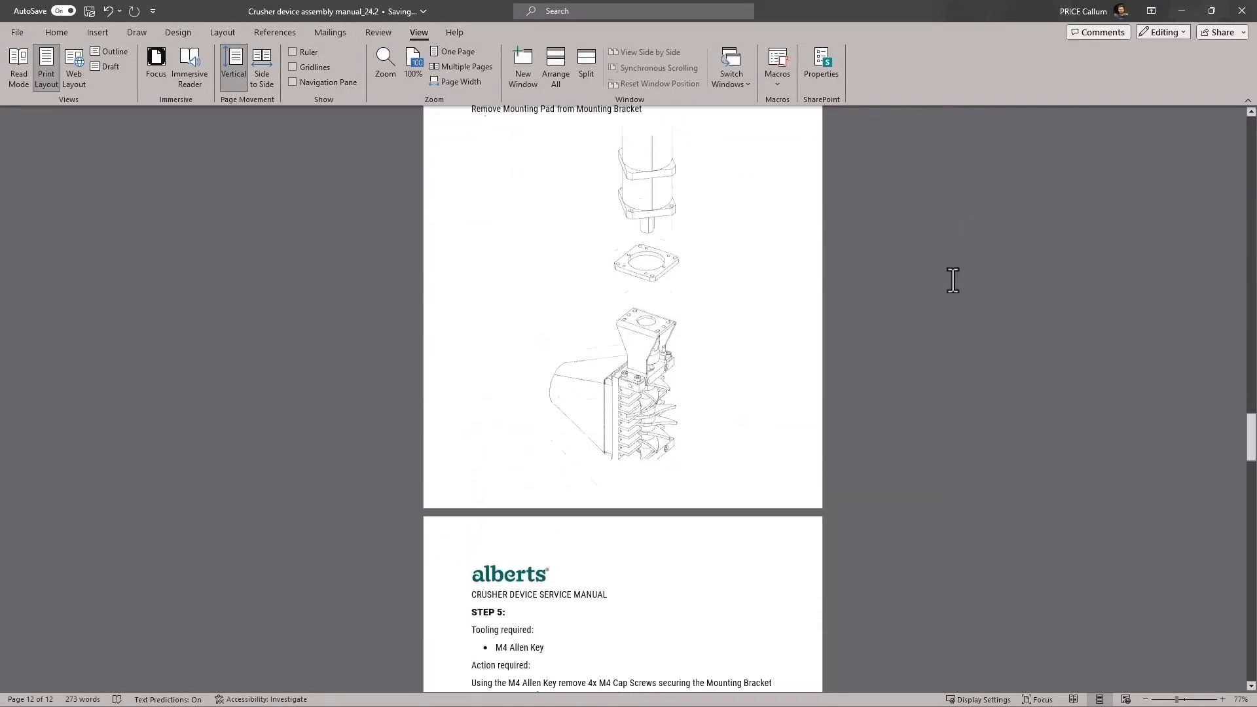
{"action": "scroll", "coordinate": [947, 286], "scroll_direction": "down", "scroll_amount": 15}
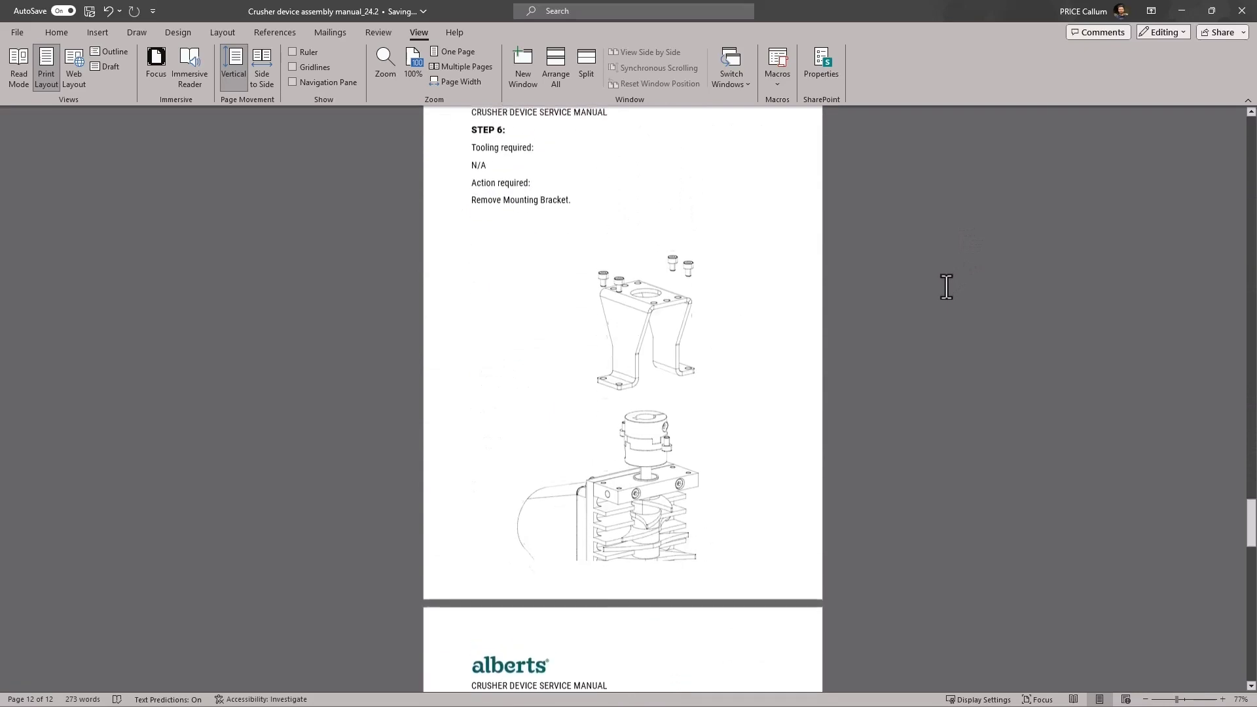
{"action": "scroll", "coordinate": [942, 289], "scroll_direction": "down", "scroll_amount": 15}
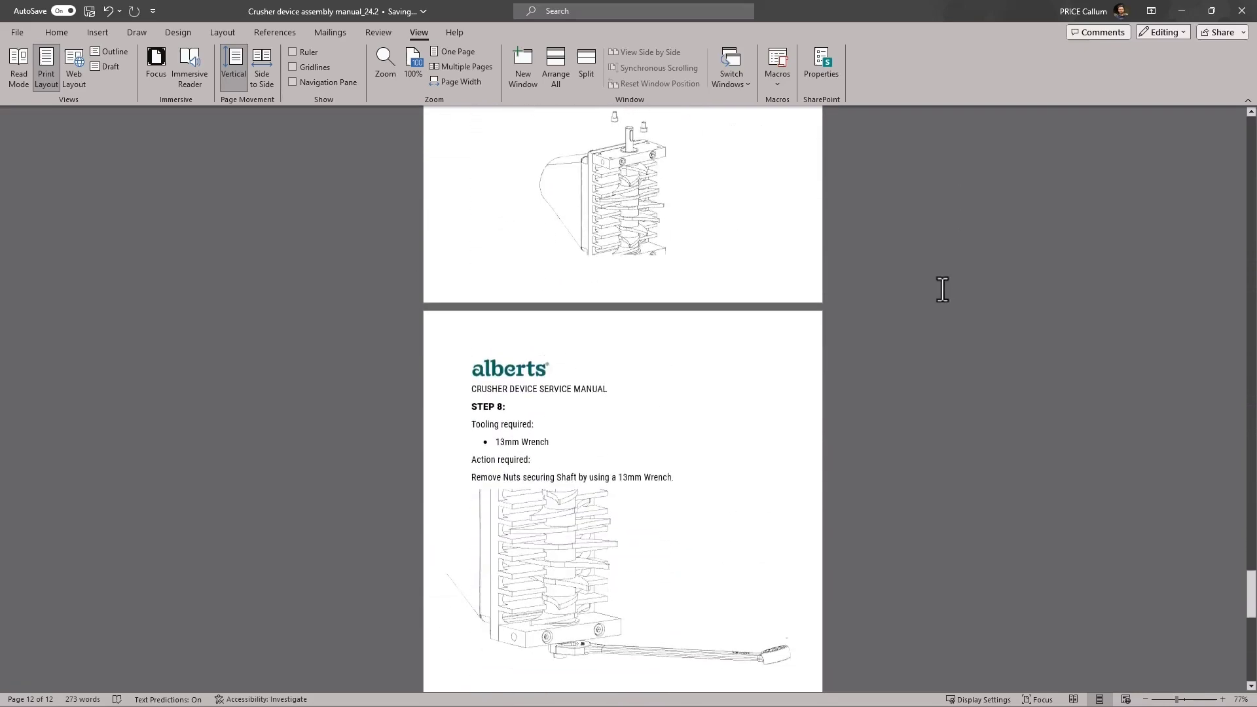
{"action": "scroll", "coordinate": [942, 290], "scroll_direction": "down", "scroll_amount": 5}
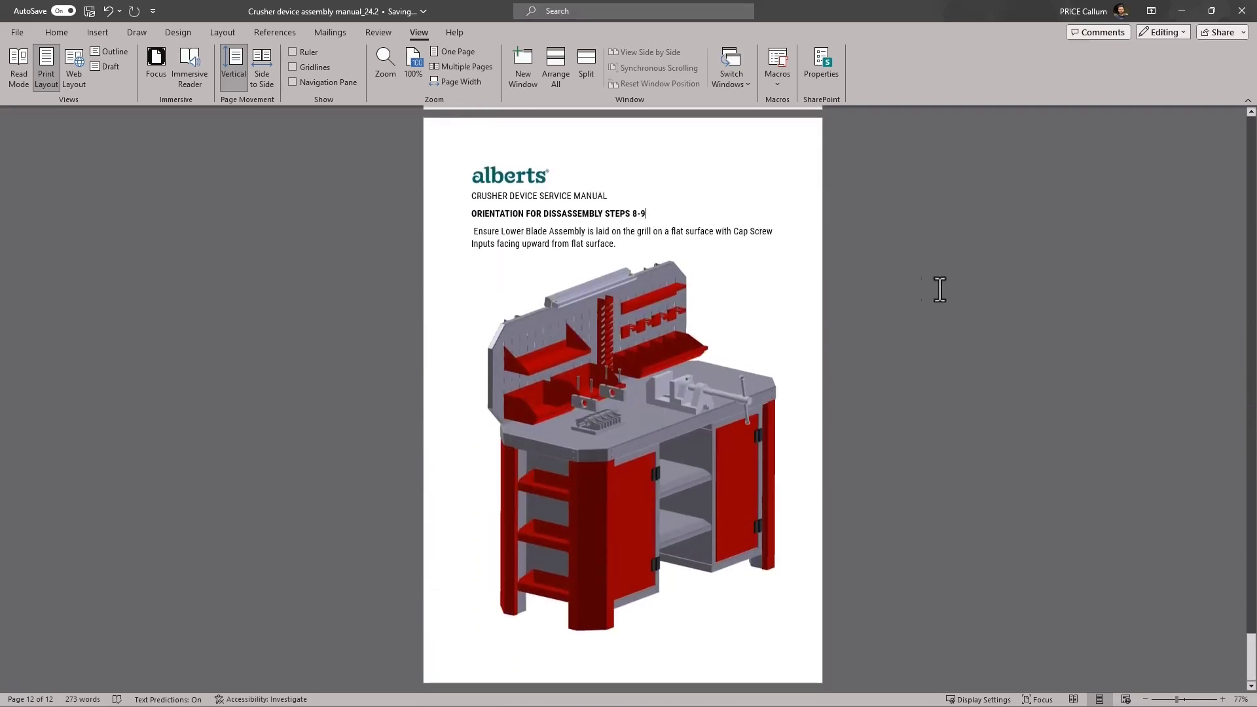